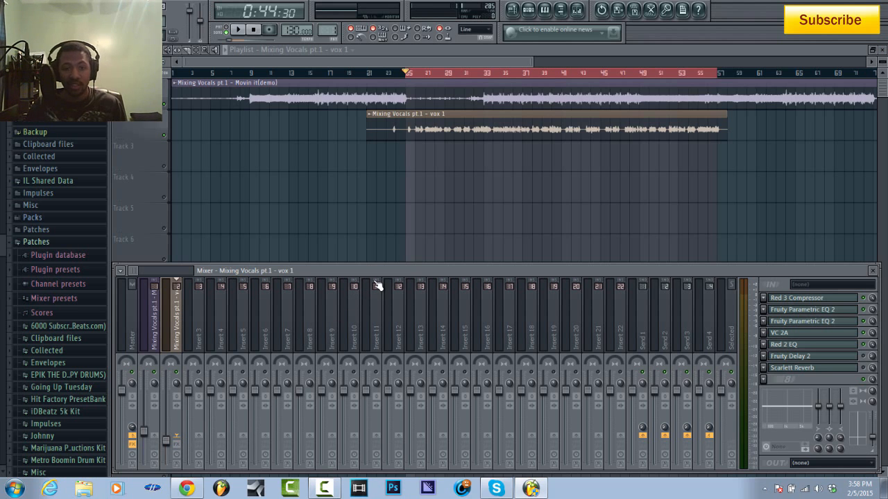
- Enable the effects on the vox 1 mixer track, playing the selected song section before and after
{"action": "key", "text": "space"}
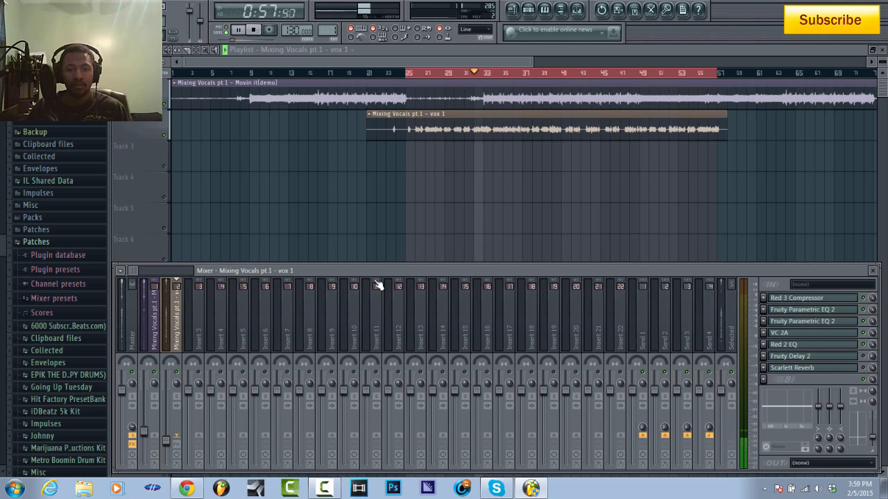
{"action": "key", "text": "space"}
{"action": "key", "text": "space"}
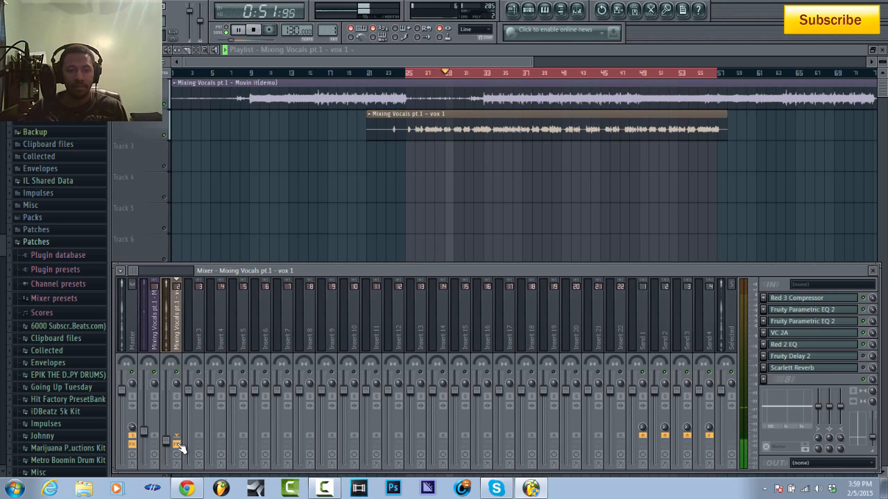
{"action": "key", "text": "space"}
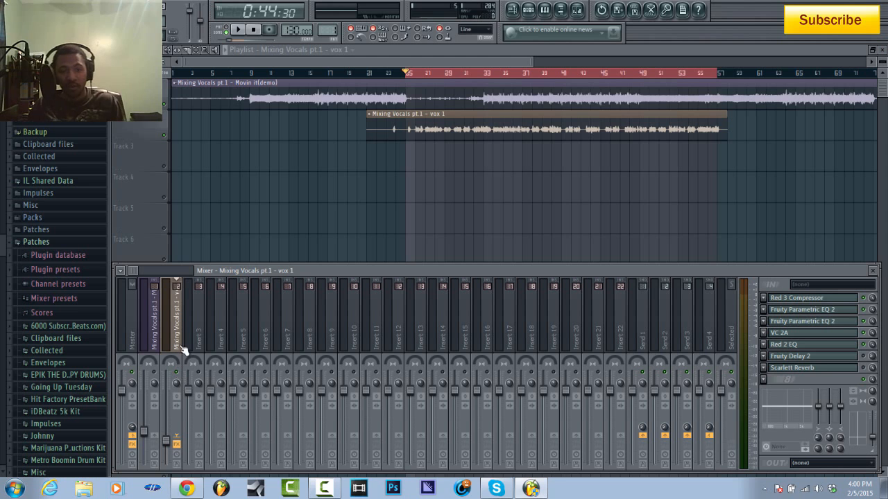
- Compare the selected section with the vox 1 track's effects bypassed and re-enabled
{"action": "left_click", "coordinate": [177, 445]}
{"action": "key", "text": "space"}
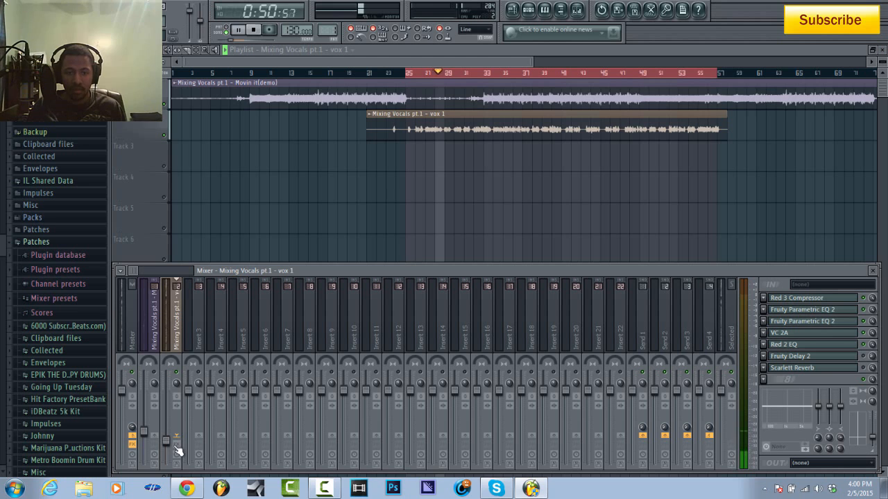
{"action": "key", "text": "space"}
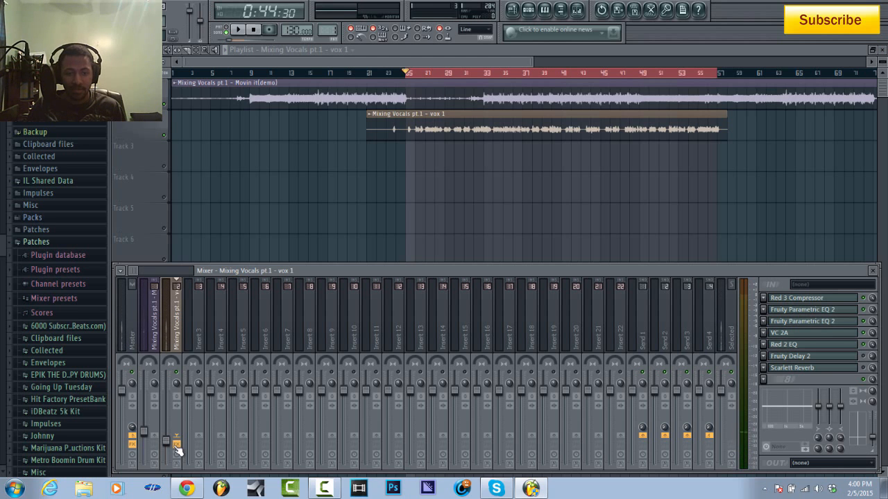
{"action": "key", "text": "space"}
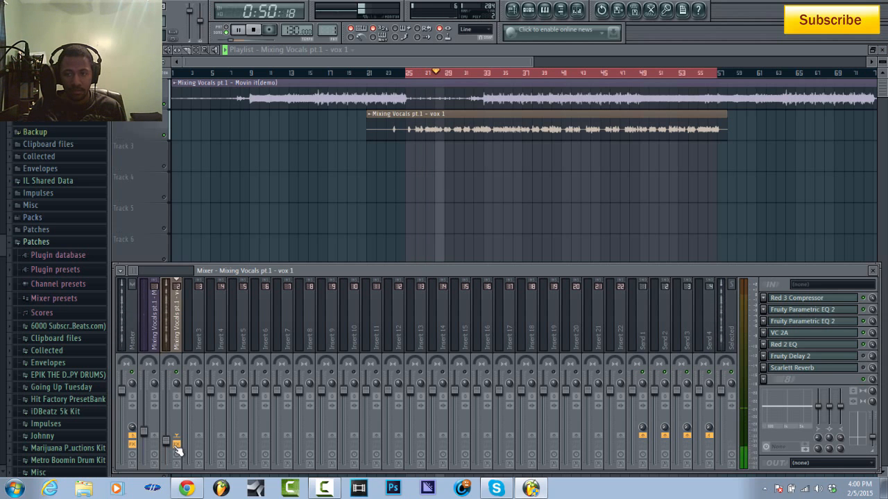
{"action": "key", "text": "space"}
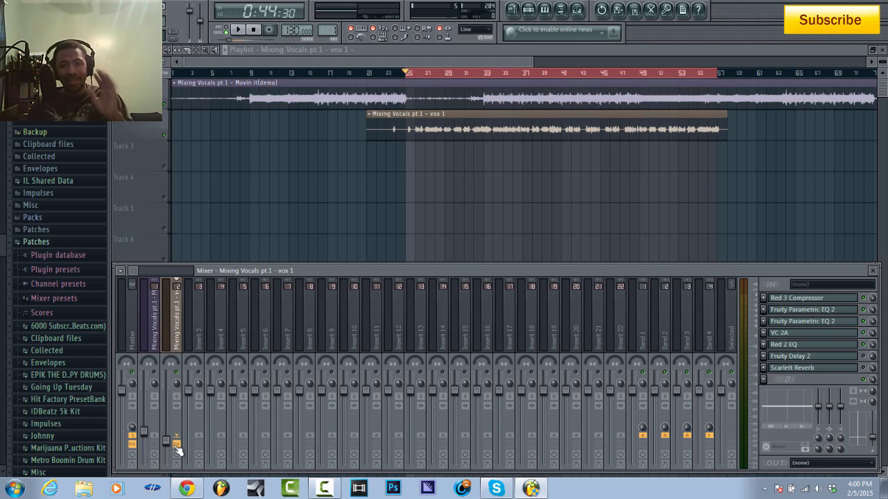
{"action": "left_click", "coordinate": [13, 6]}
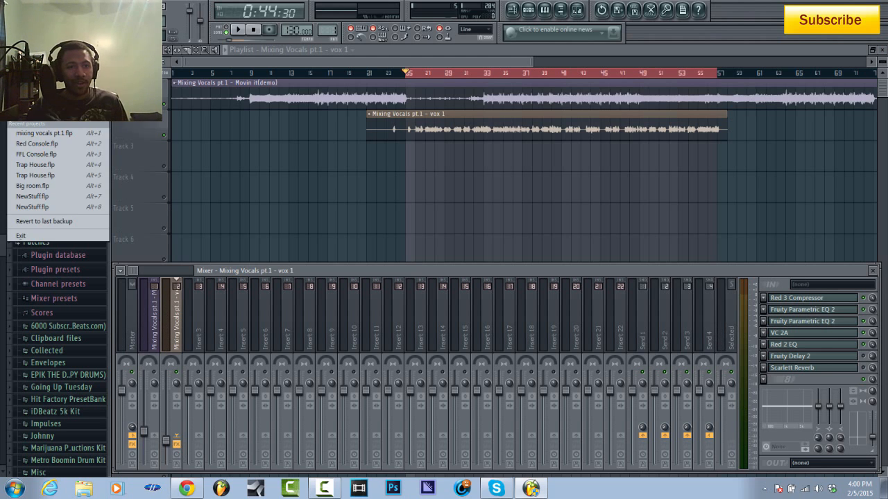
{"action": "left_click", "coordinate": [25, 48]}
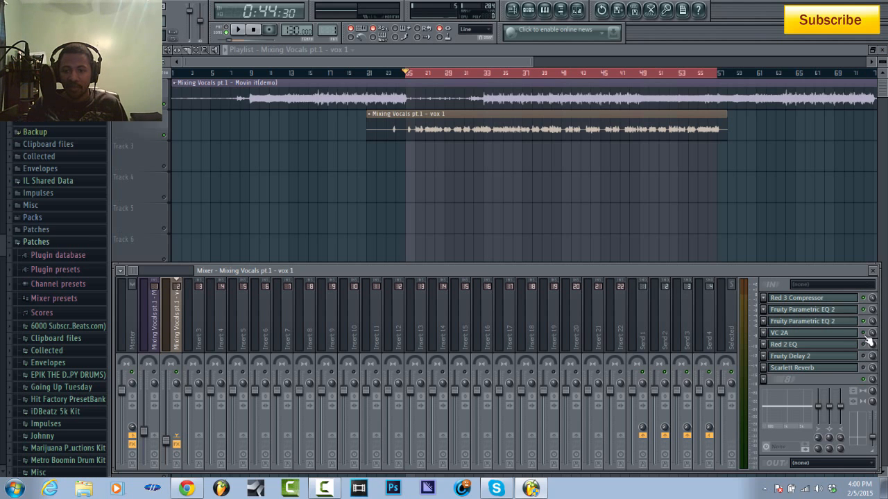
- Open the vocal track's Red 3 Compressor and play the section with the other vocal effects switched off
{"action": "left_click", "coordinate": [802, 303]}
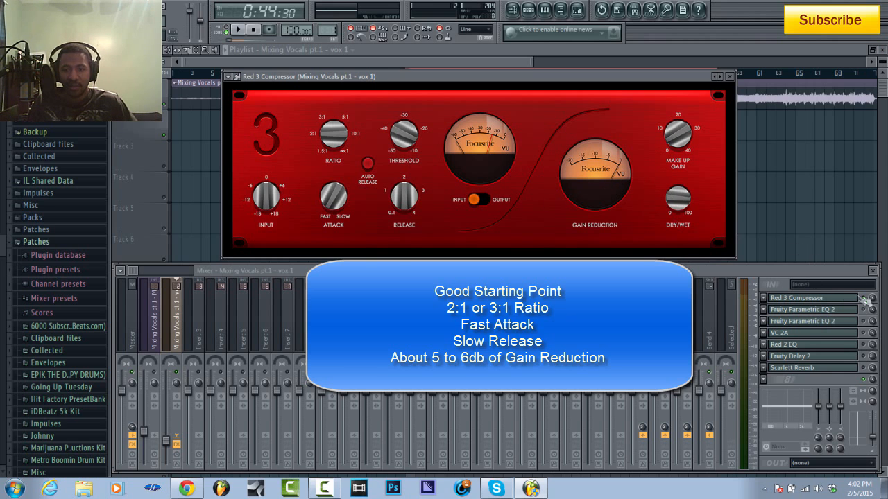
{"action": "left_click", "coordinate": [240, 29]}
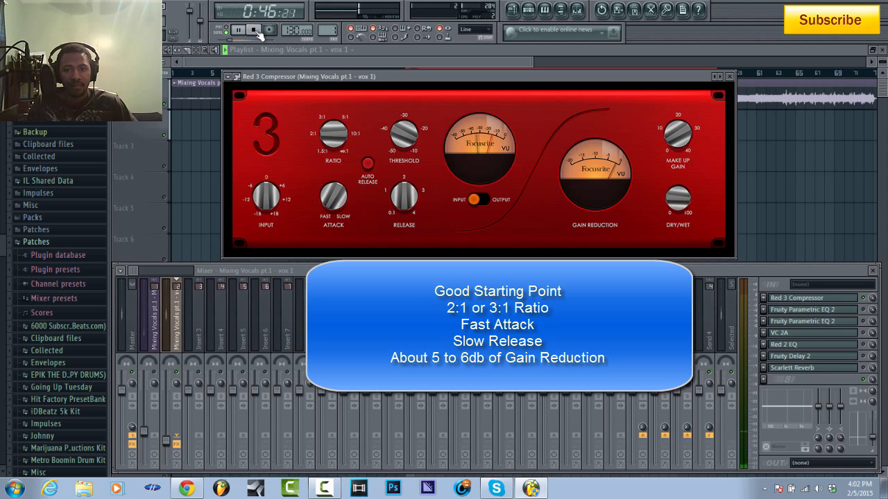
{"action": "left_click", "coordinate": [255, 31]}
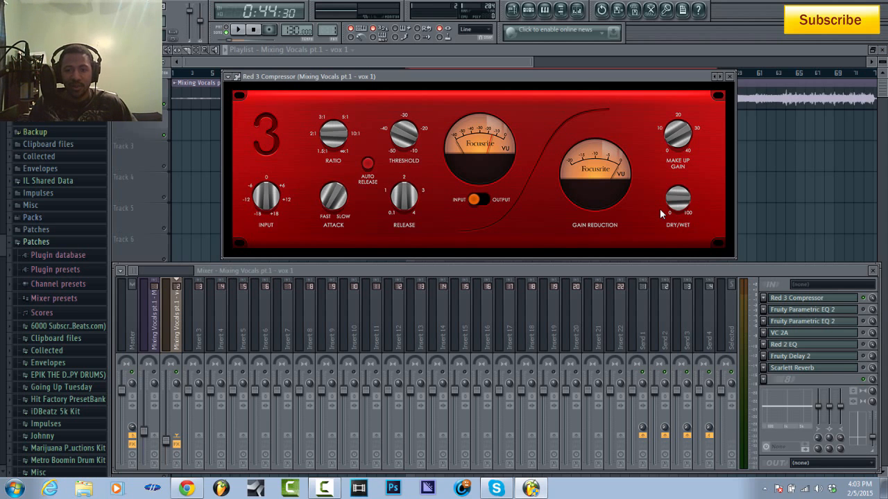
- Compare the vocal with the Red 3 Compressor bypassed and re-enabled, and close the compressor window
{"action": "left_click", "coordinate": [863, 298]}
{"action": "key", "text": "space"}
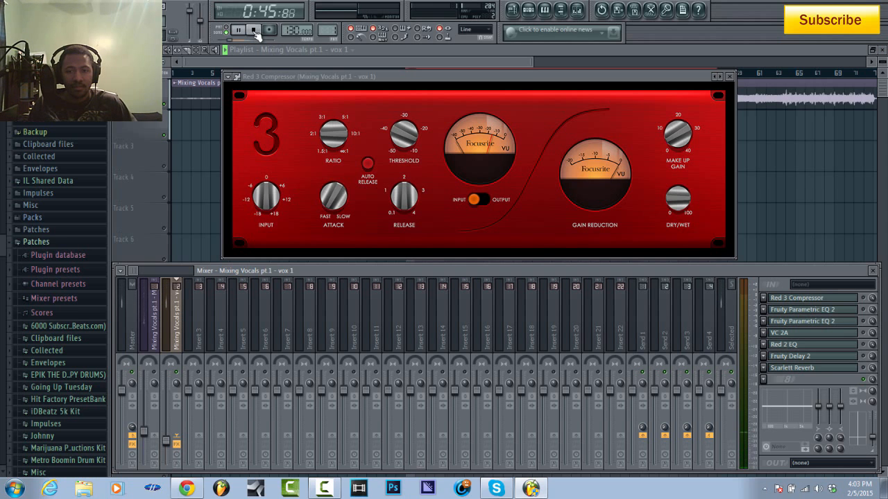
{"action": "left_click", "coordinate": [255, 31]}
{"action": "left_click", "coordinate": [237, 31]}
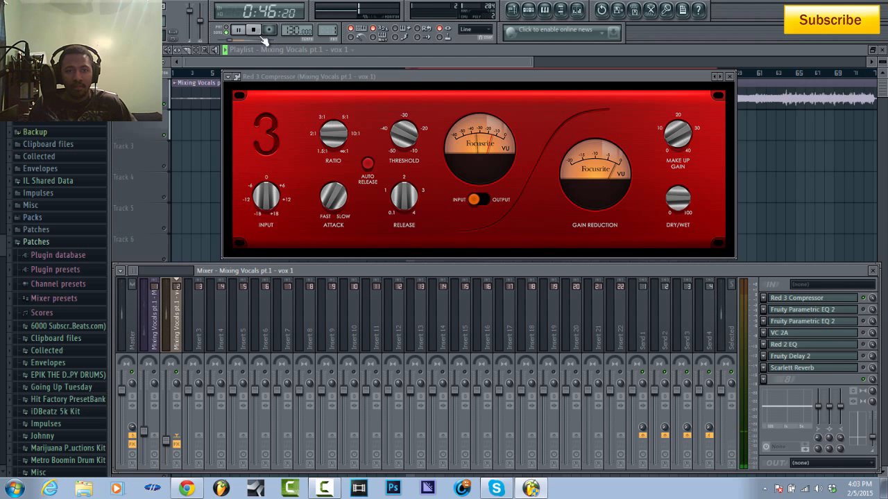
{"action": "left_click", "coordinate": [255, 30]}
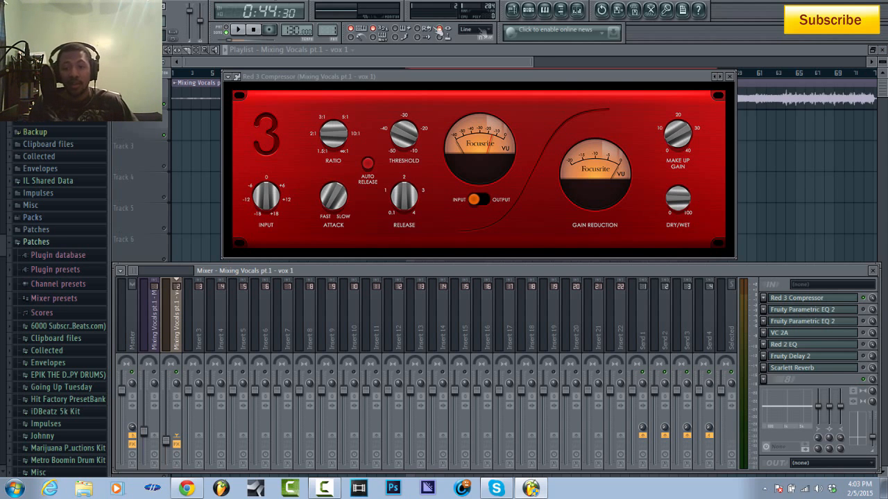
{"action": "left_click", "coordinate": [729, 76]}
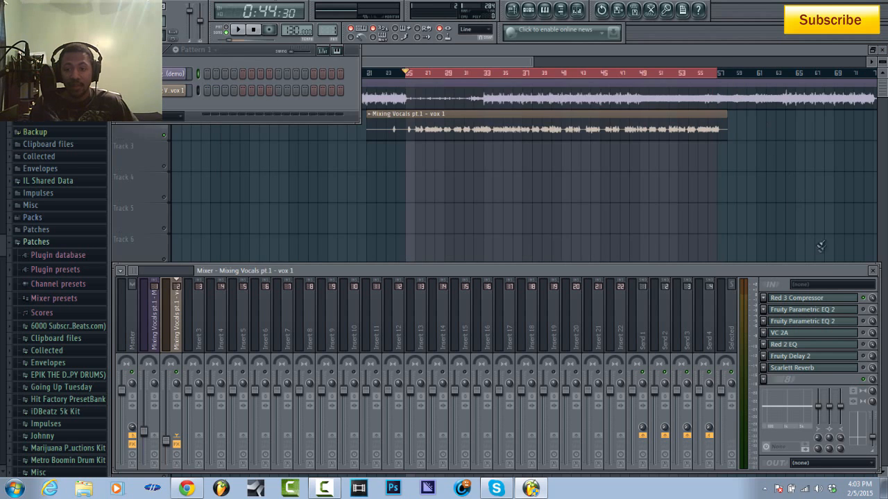
- Open the first Fruity Parametric EQ 2 on the vocal track, enable it and play the section through it
{"action": "left_click", "coordinate": [842, 311]}
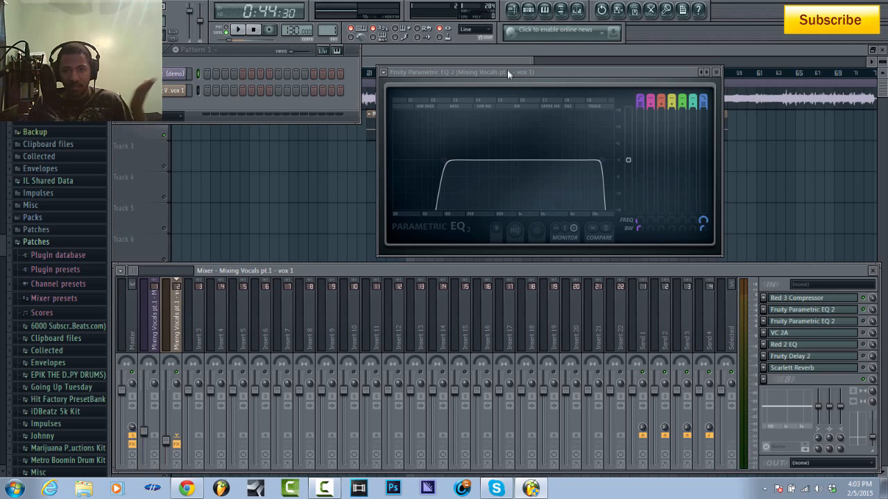
{"action": "mouse_move", "coordinate": [507, 70]}
{"action": "left_mouse_down"}
{"action": "mouse_move", "coordinate": [496, 77]}
{"action": "mouse_move", "coordinate": [517, 79]}
{"action": "mouse_move", "coordinate": [503, 75]}
{"action": "left_mouse_up"}
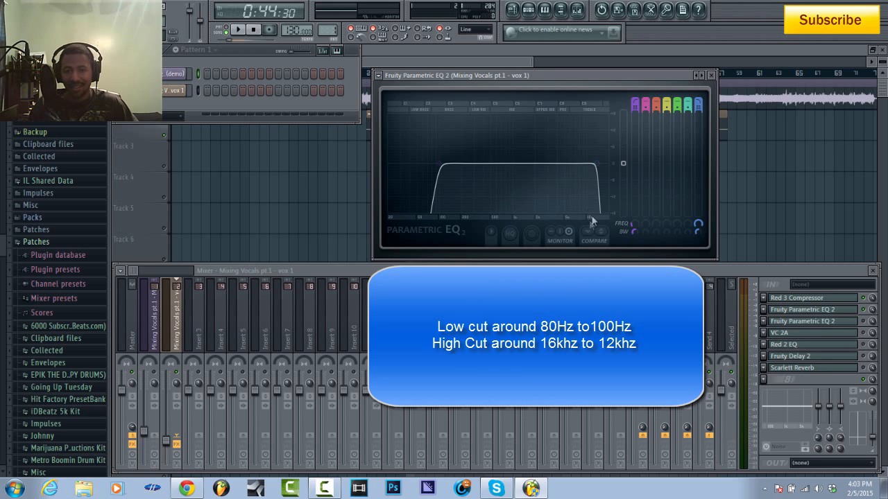
{"action": "left_click", "coordinate": [240, 30]}
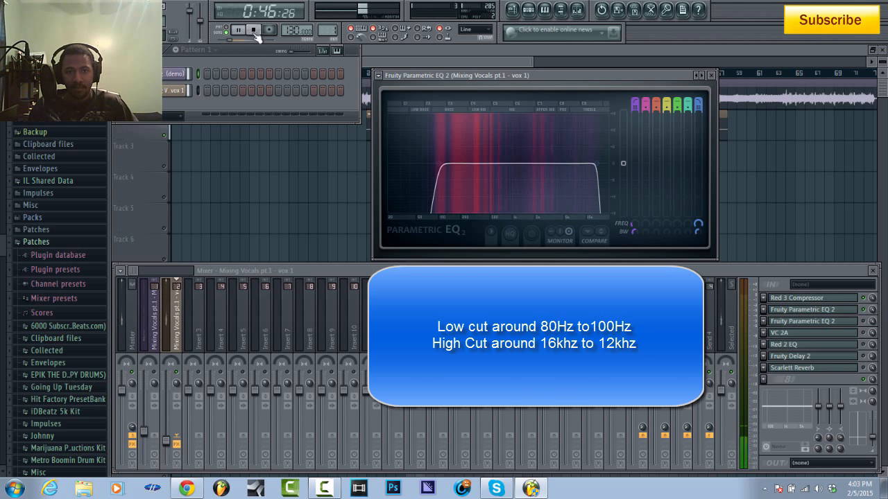
{"action": "left_click", "coordinate": [254, 29]}
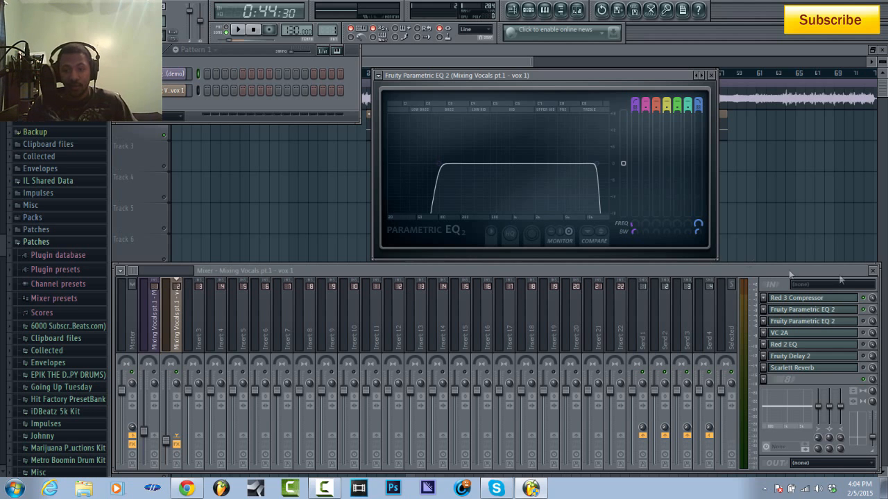
- Compare the section with the first Fruity Parametric EQ 2 bypassed and re-enabled
{"action": "left_click", "coordinate": [868, 315]}
{"action": "key", "text": "space"}
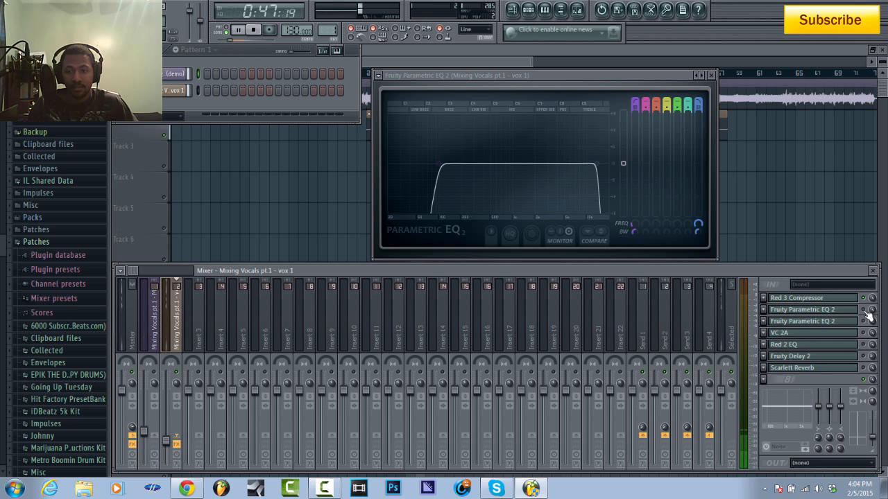
{"action": "key", "text": "space"}
{"action": "key", "text": "space"}
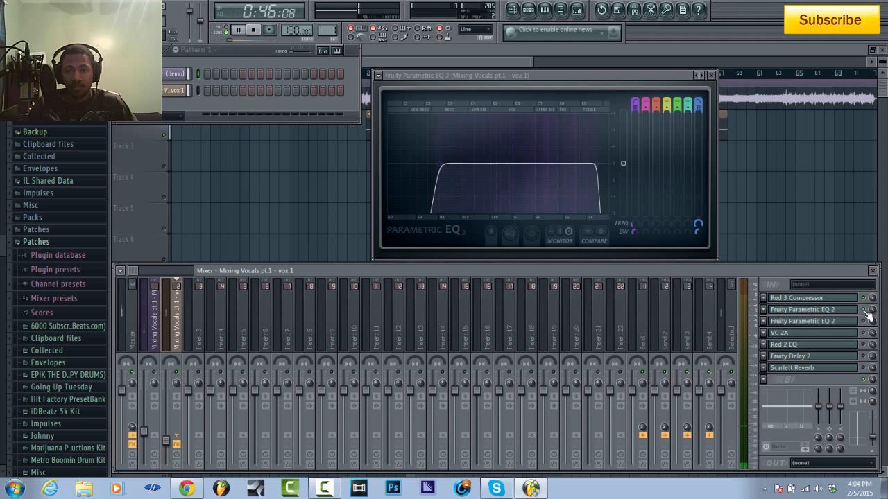
{"action": "key", "text": "space"}
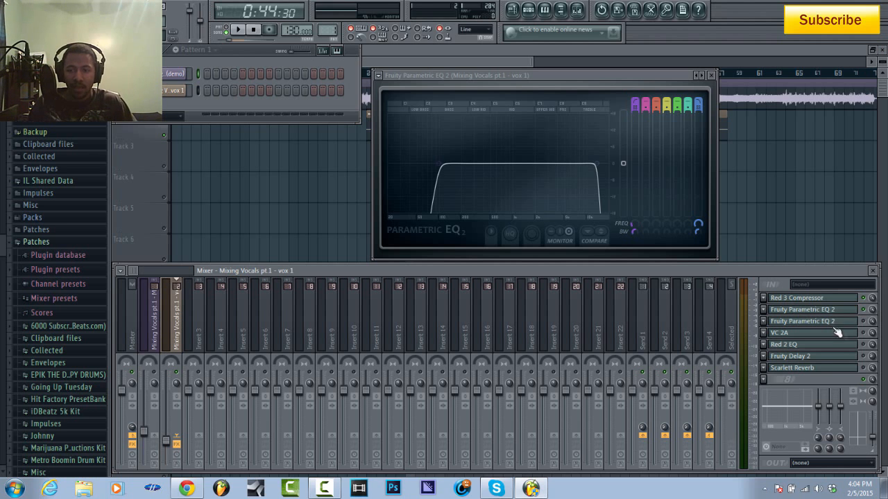
- Open and enable the second Fruity Parametric EQ 2 on the vocal track, and place its window above the mixer
{"action": "left_click", "coordinate": [631, 81]}
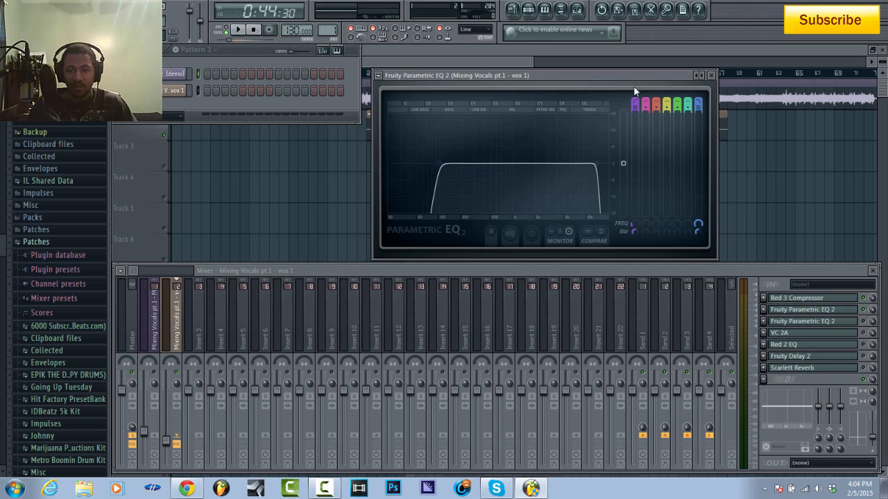
{"action": "left_click", "coordinate": [845, 323]}
{"action": "left_click", "coordinate": [871, 324]}
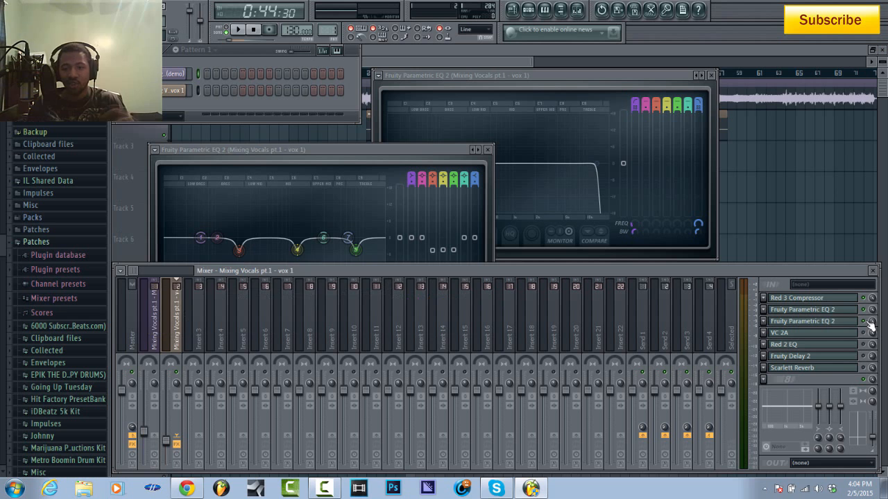
{"action": "left_click_drag", "start_coordinate": [427, 152], "coordinate": [677, 68]}
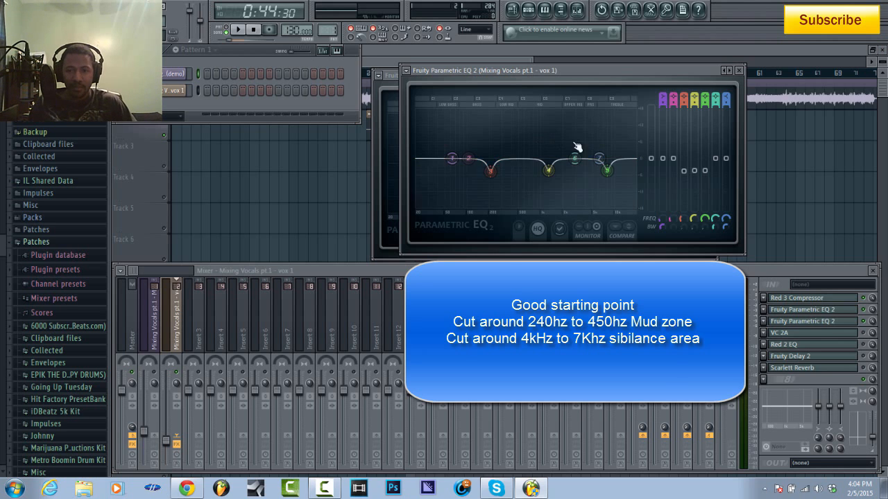
- Compare the section with the second Fruity Parametric EQ 2 bypassed and re-enabled
{"action": "left_click", "coordinate": [870, 324]}
{"action": "key", "text": "space"}
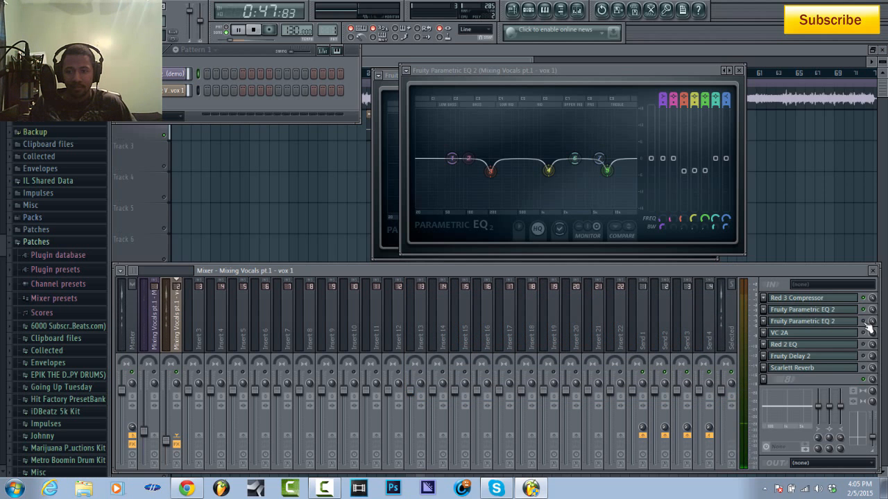
{"action": "key", "text": "space"}
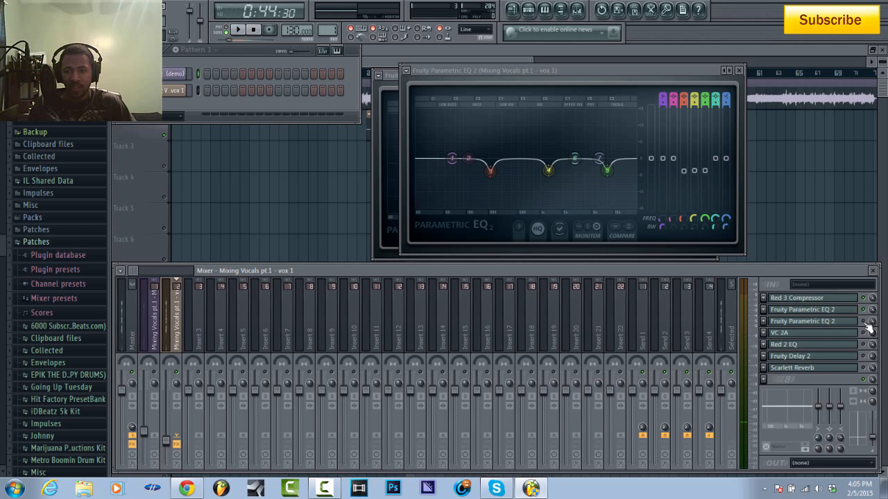
{"action": "key", "text": "space"}
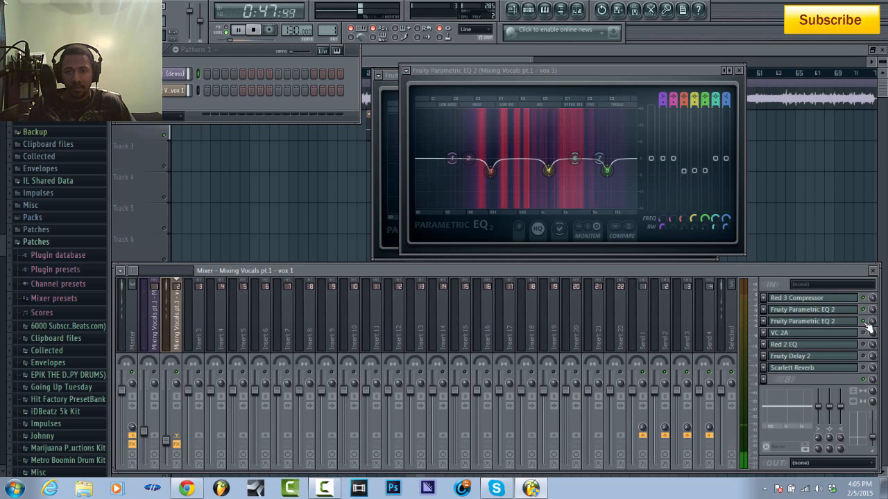
{"action": "key", "text": "space"}
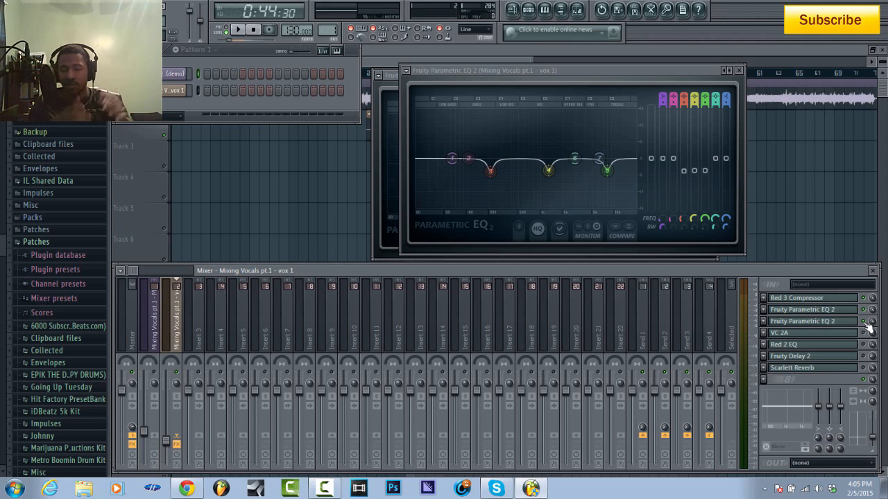
- Boost band 3 of the second EQ to its maximum and lower it back to its cut
{"action": "left_click", "coordinate": [684, 171]}
{"action": "left_click_drag", "start_coordinate": [490, 170], "coordinate": [490, 111]}
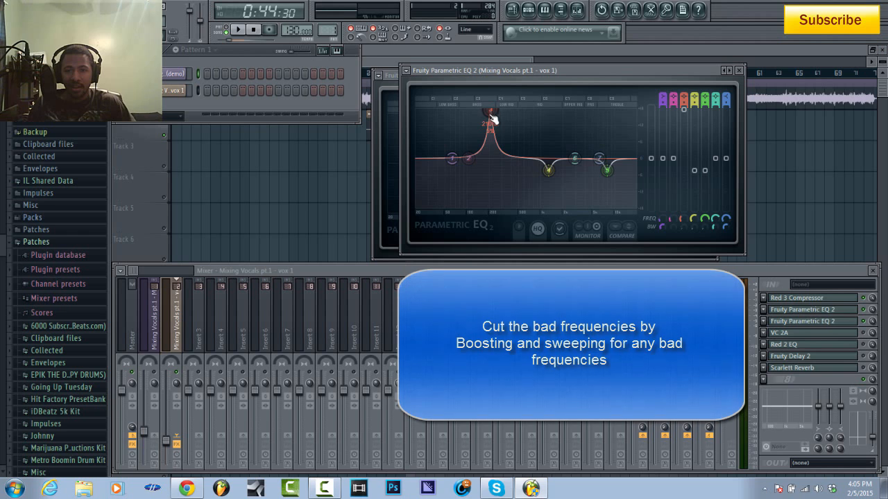
{"action": "left_click_drag", "start_coordinate": [684, 110], "coordinate": [684, 170]}
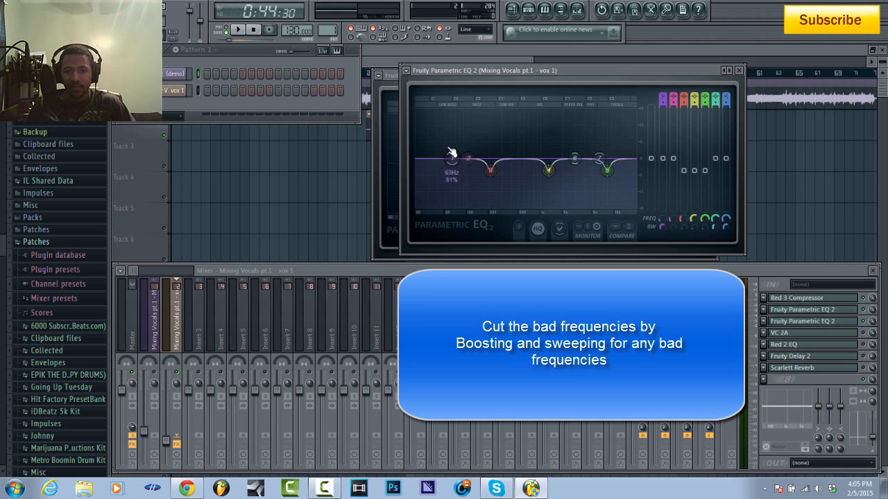
- Sweep a boosted band 2 during playback to find a bad frequency, and cut it narrowly at 577 Hz
{"action": "left_click_drag", "start_coordinate": [469, 159], "coordinate": [522, 111]}
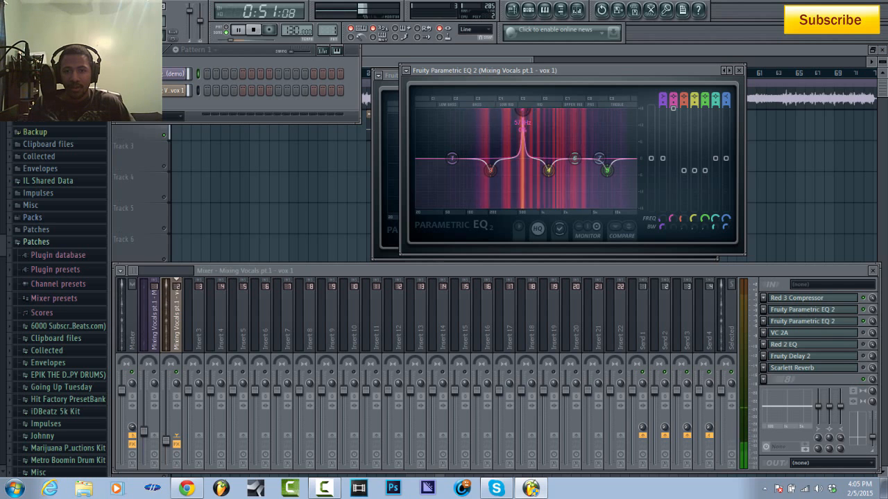
{"action": "key", "text": "space"}
{"action": "left_click_drag", "start_coordinate": [673, 109], "coordinate": [673, 171]}
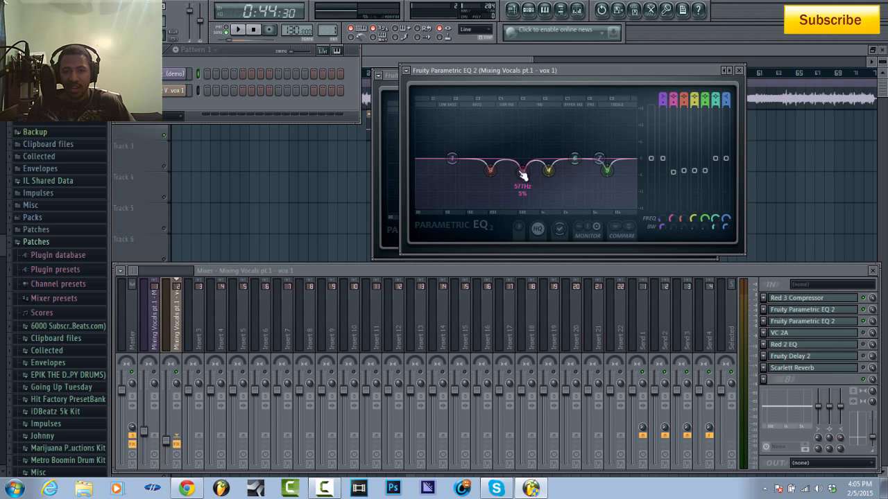
{"action": "scroll", "coordinate": [531, 168], "scroll_direction": "down", "scroll_amount": 5}
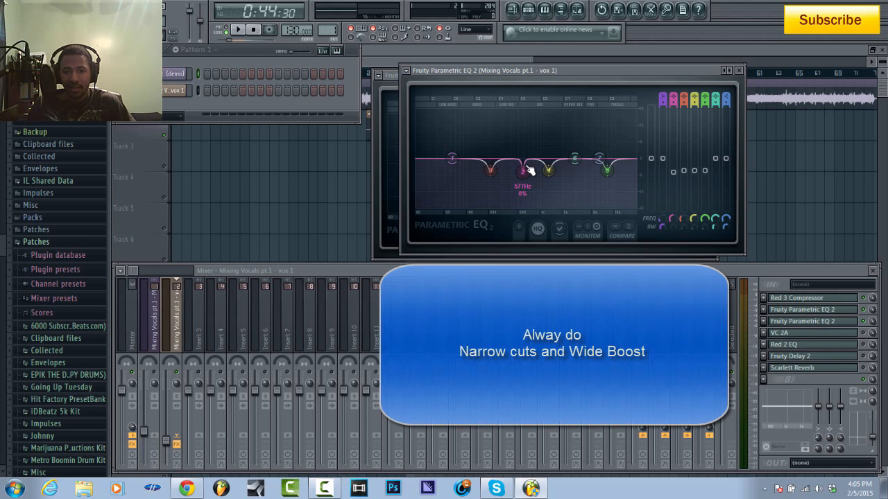
- Widen band 2 of the second EQ to 5%, and reset the band to its default to remove its cut
{"action": "scroll", "coordinate": [532, 169], "scroll_direction": "up", "scroll_amount": 5}
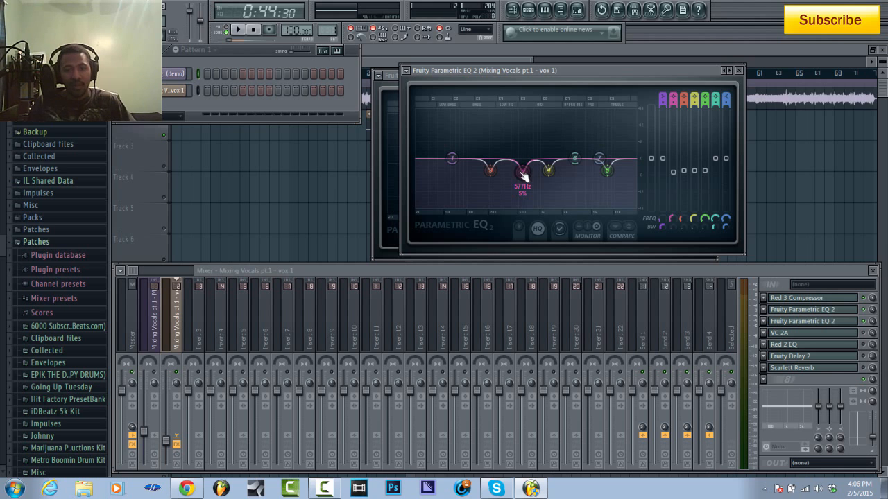
{"action": "right_click", "coordinate": [523, 172]}
{"action": "left_click", "coordinate": [540, 187]}
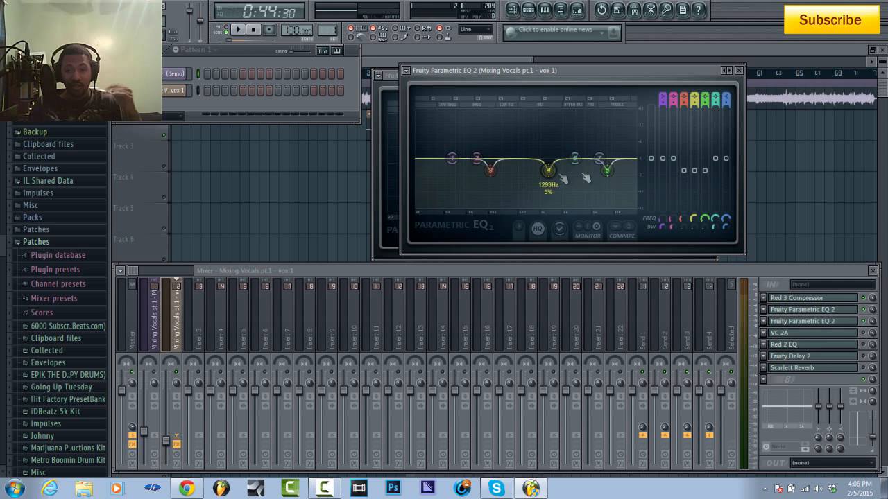
- Boost band 4 of the second EQ at 1293 Hz during playback to hear that frequency, and lower it back to its cut
{"action": "mouse_move", "coordinate": [704, 171]}
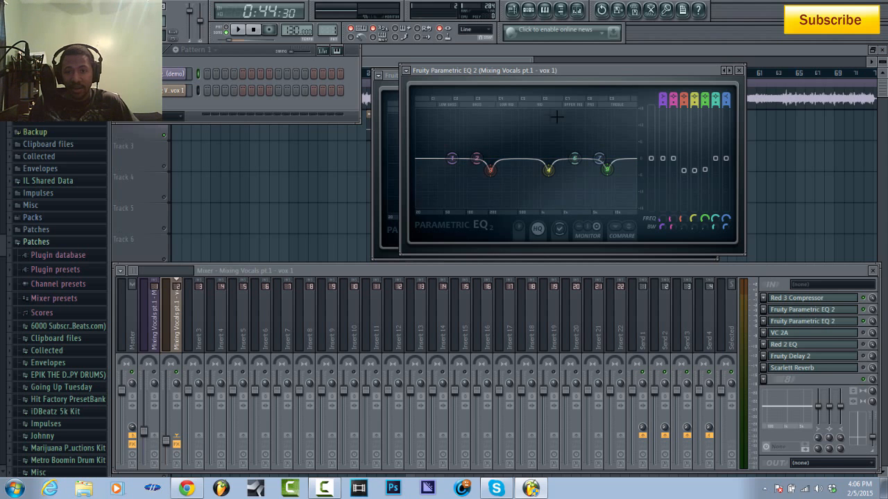
{"action": "left_click_drag", "start_coordinate": [694, 170], "coordinate": [694, 125]}
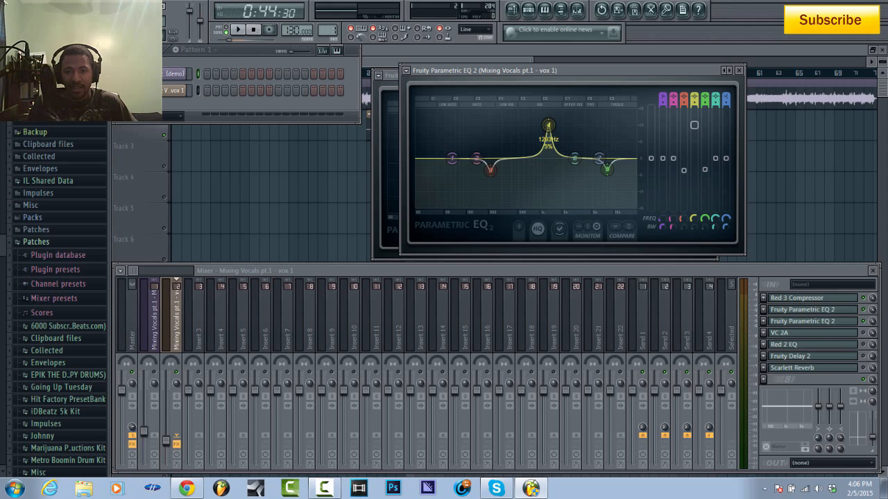
{"action": "key", "text": "space"}
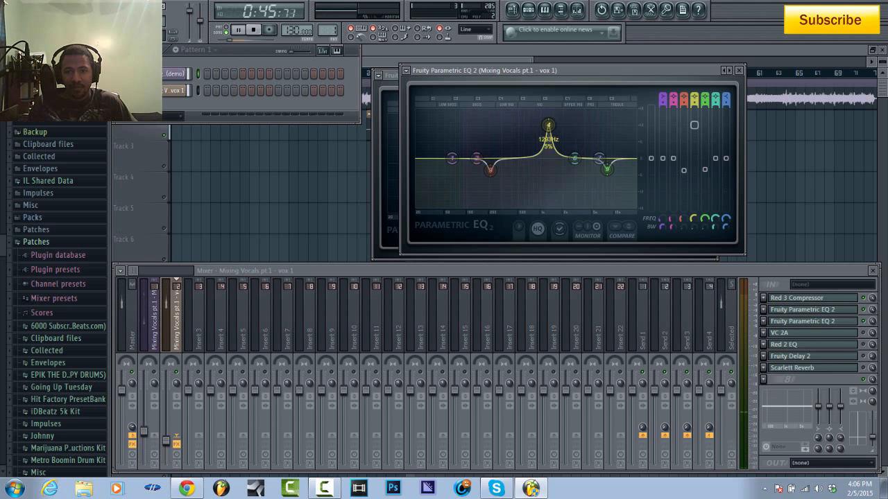
{"action": "left_click_drag", "start_coordinate": [694, 125], "coordinate": [705, 168]}
{"action": "key", "text": "space"}
{"action": "key", "text": "space"}
{"action": "key", "text": "space"}
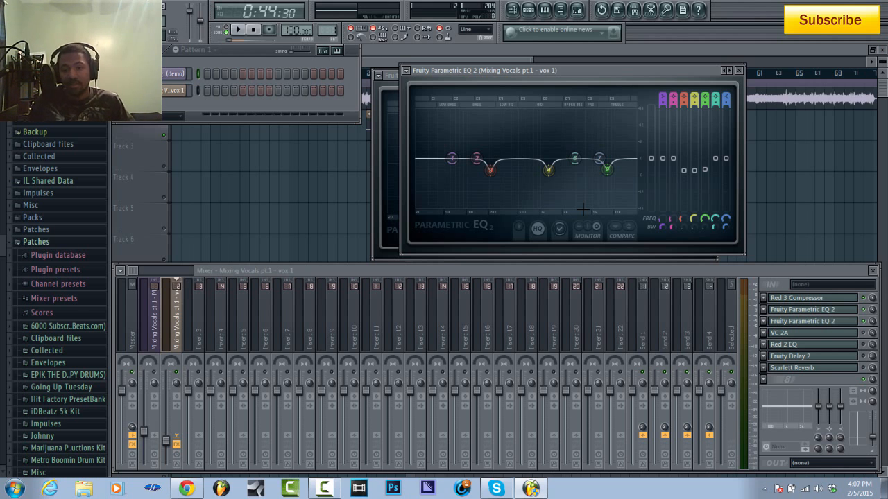
- Close both Fruity Parametric EQ 2 windows, and open the vocal track's VC 2A compressor above the mixer
{"action": "left_click", "coordinate": [740, 71]}
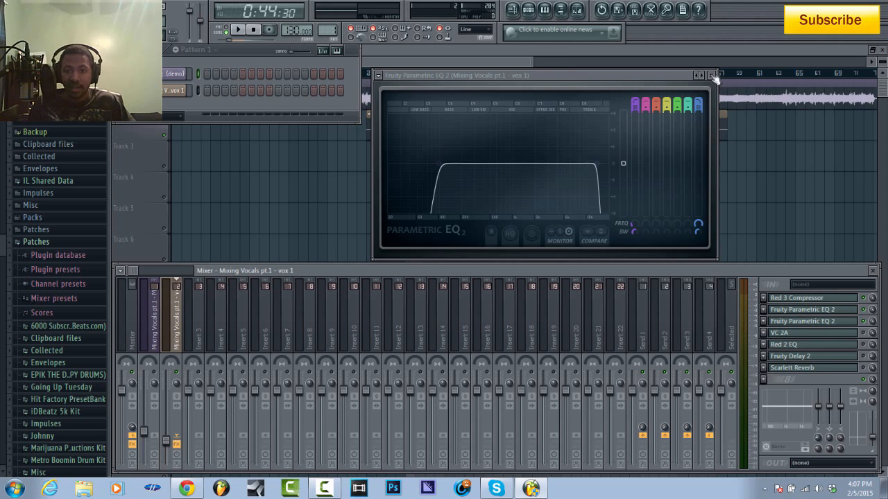
{"action": "left_click", "coordinate": [711, 75]}
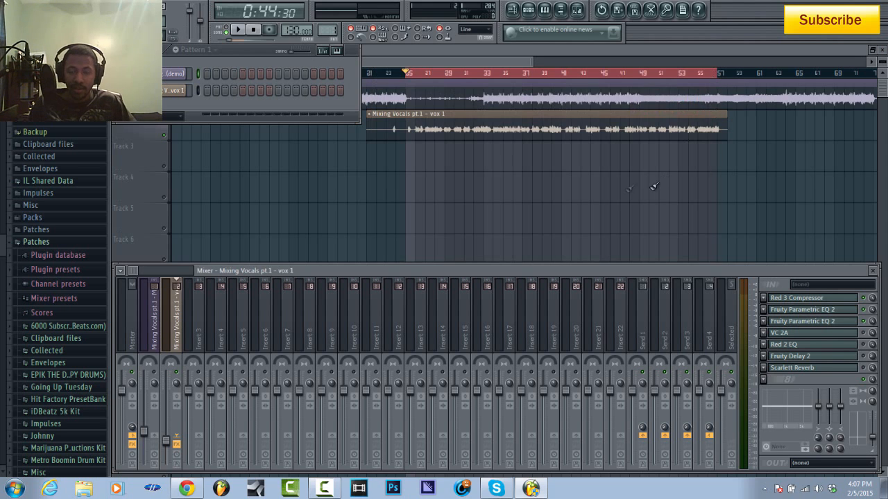
{"action": "left_click", "coordinate": [808, 334]}
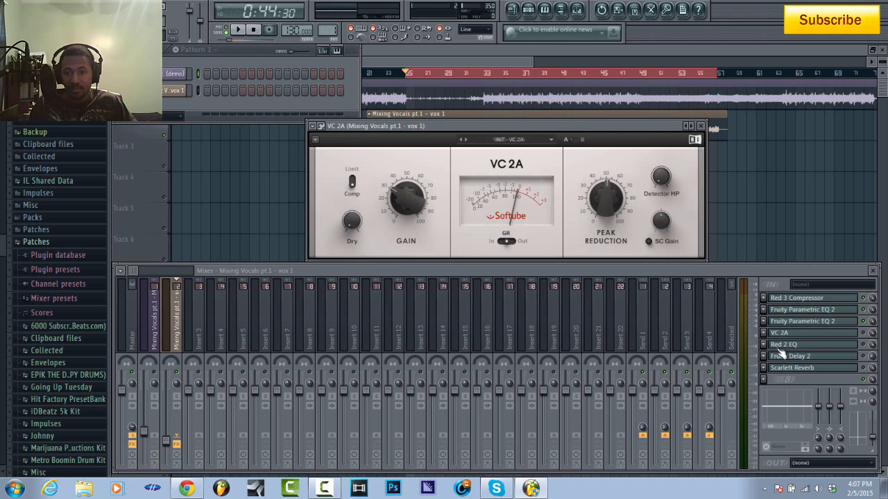
{"action": "left_click_drag", "start_coordinate": [581, 125], "coordinate": [597, 122]}
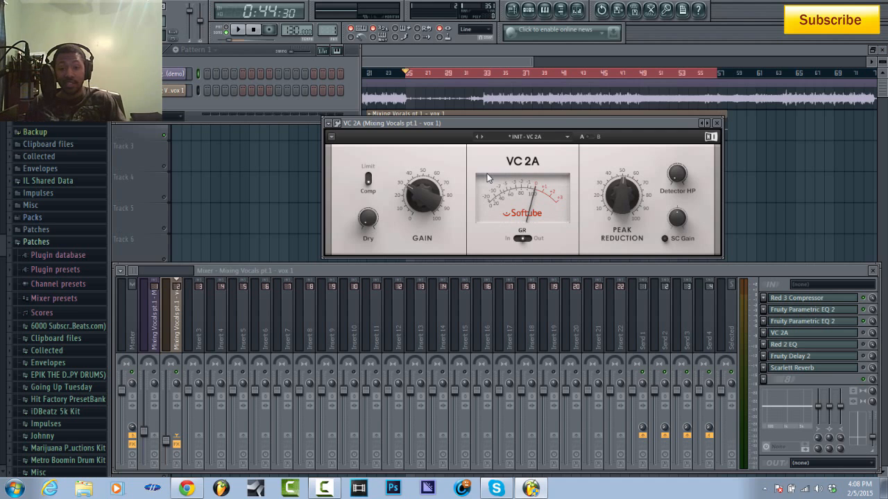
- Enable the VC 2A compressor in the vocal track's effects chain, keeping its window open
{"action": "mouse_move", "coordinate": [623, 165]}
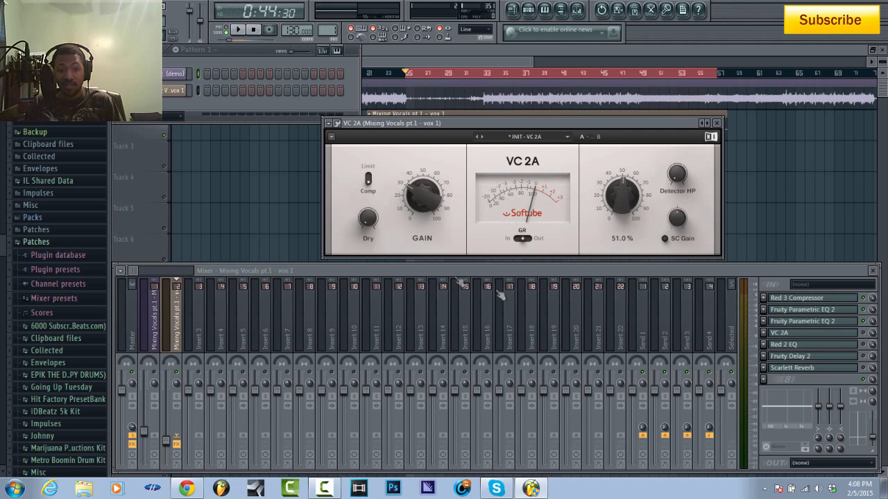
{"action": "mouse_move", "coordinate": [411, 198]}
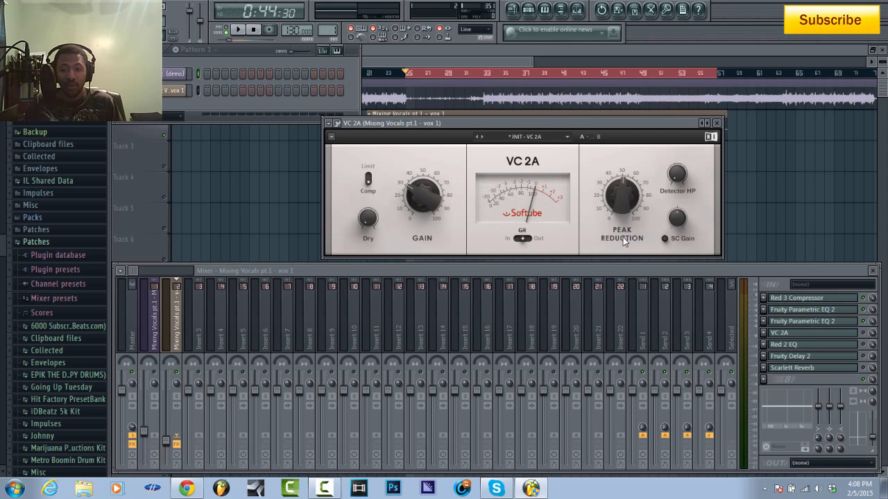
{"action": "left_click", "coordinate": [859, 333]}
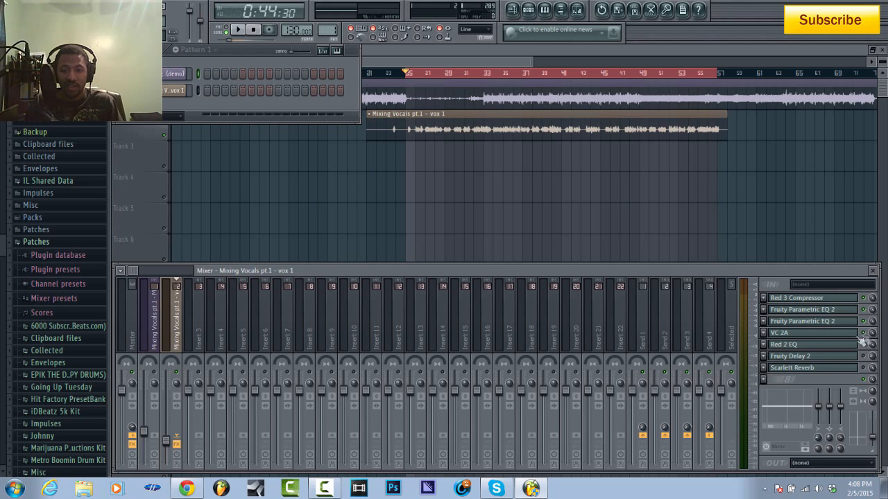
{"action": "left_click", "coordinate": [806, 333]}
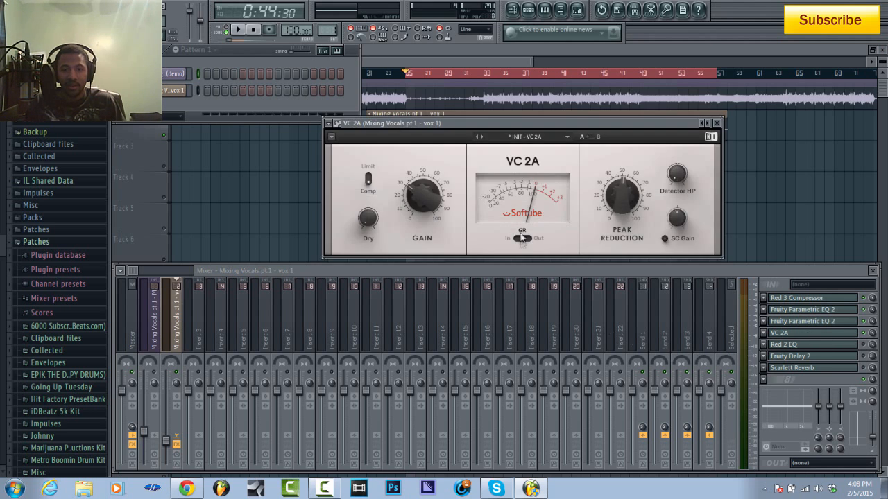
- Compare the section with the VC 2A bypassed and re-enabled, and check the compressor's Dry level
{"action": "key", "text": "space"}
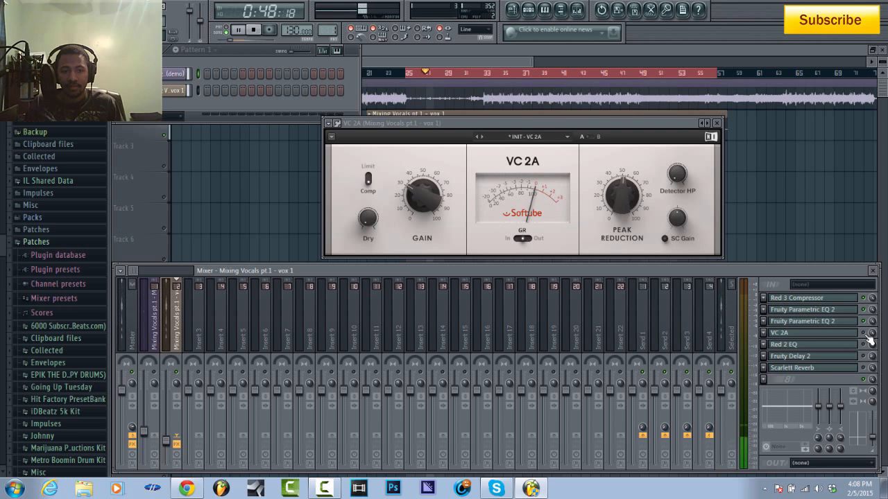
{"action": "key", "text": "space"}
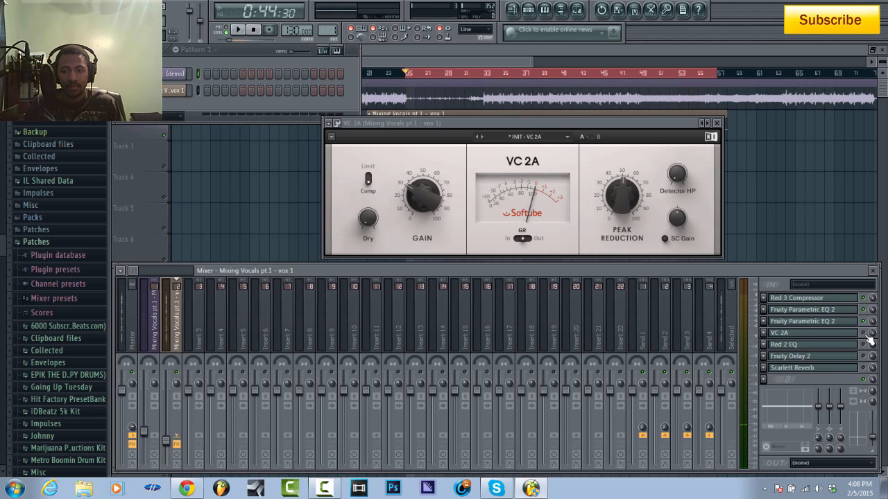
{"action": "key", "text": "space"}
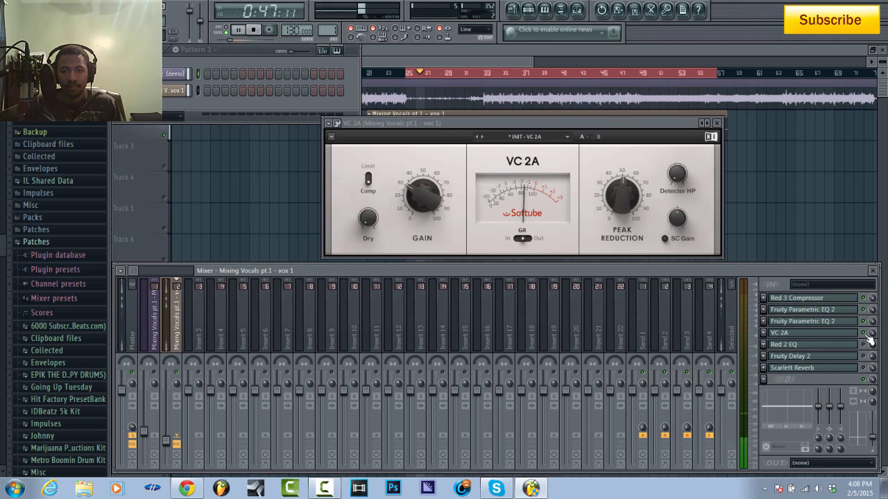
{"action": "key", "text": "space"}
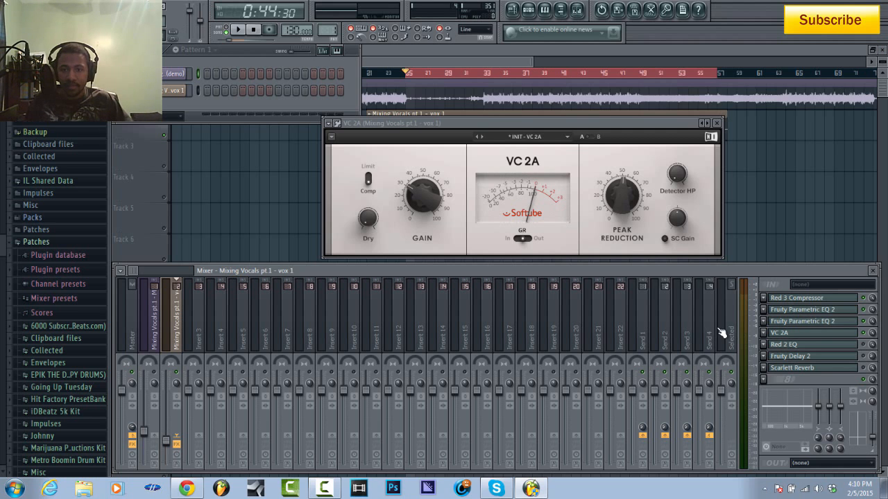
{"action": "left_click", "coordinate": [365, 222]}
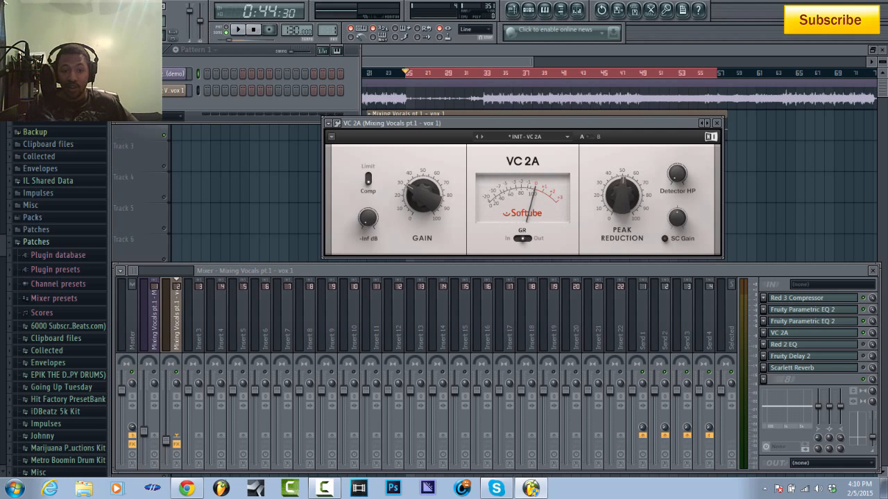
{"action": "left_click_drag", "start_coordinate": [365, 222], "coordinate": [365, 224]}
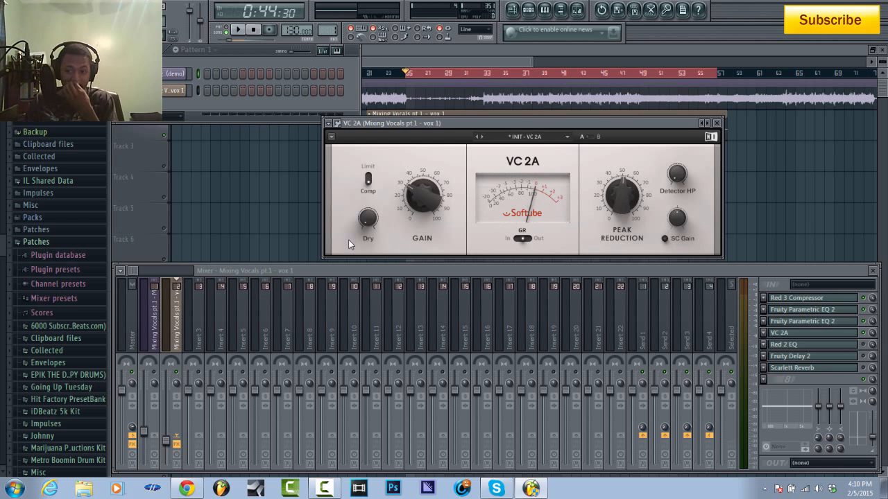
- Close the VC 2A window, and open and enable the Red 2 EQ on the vocal track
{"action": "left_click", "coordinate": [719, 124]}
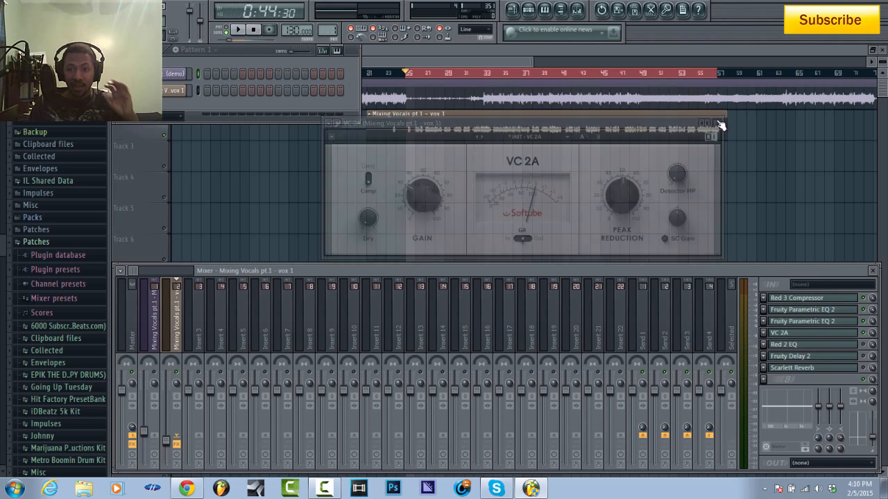
{"action": "left_click", "coordinate": [808, 346]}
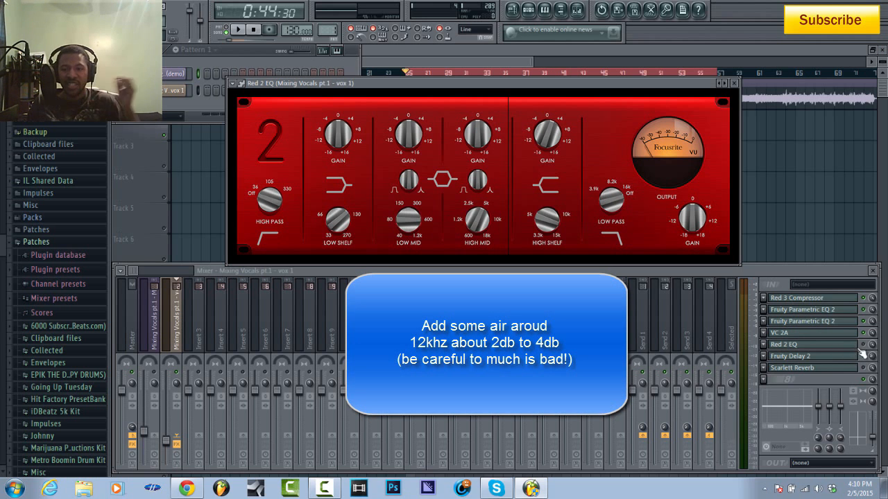
{"action": "left_click", "coordinate": [868, 349]}
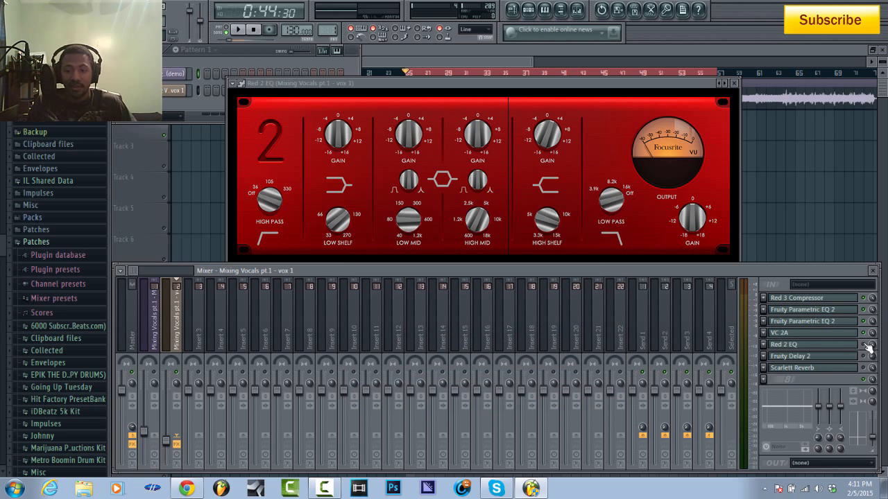
- Play the section repeatedly with the Red 2 EQ bypassed and re-enabled to compare the added high end
{"action": "key", "text": "space"}
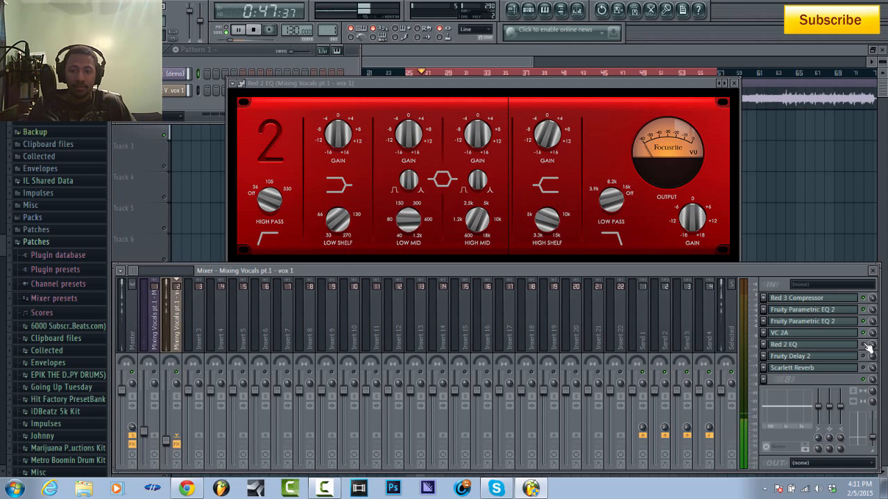
{"action": "key", "text": "space"}
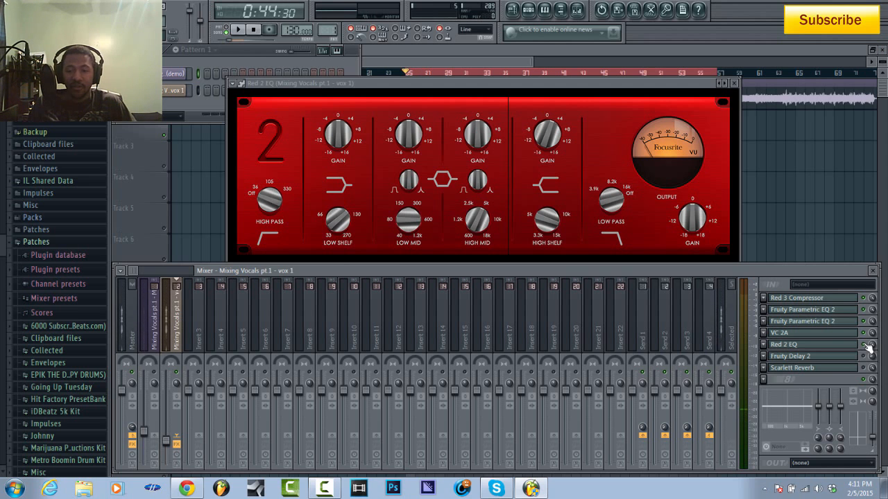
{"action": "key", "text": "space"}
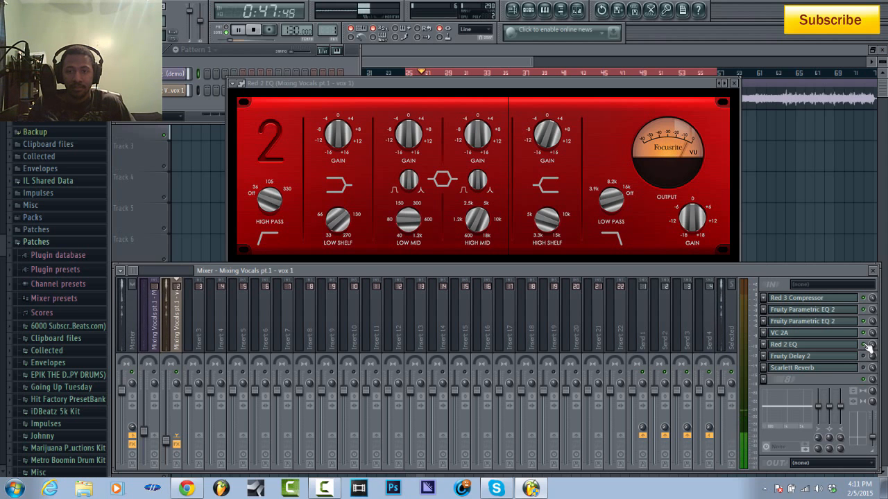
{"action": "key", "text": "space"}
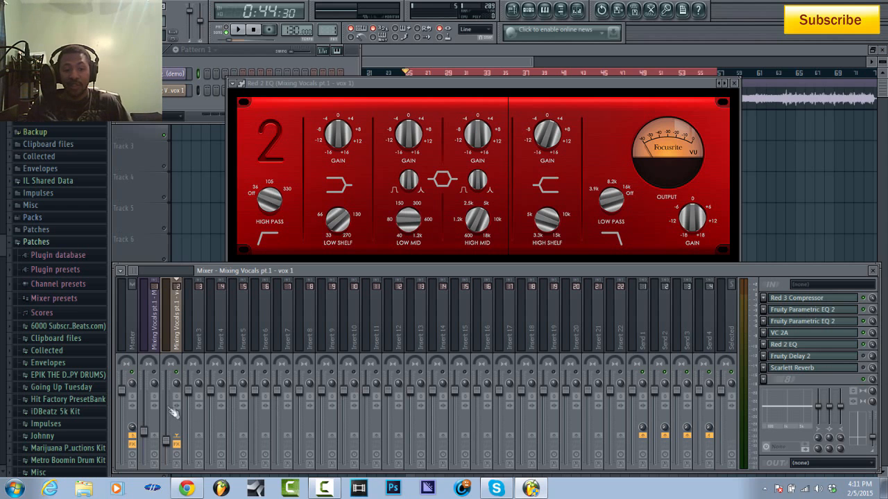
{"action": "key", "text": "space"}
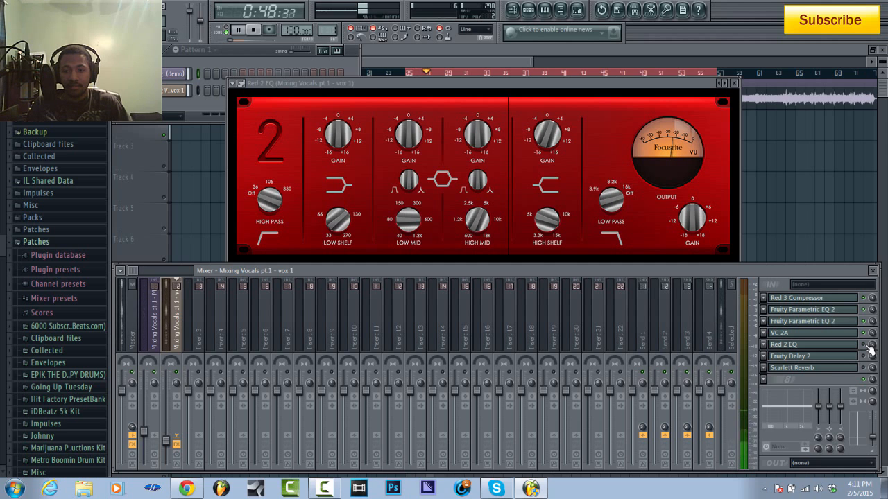
{"action": "key", "text": "space"}
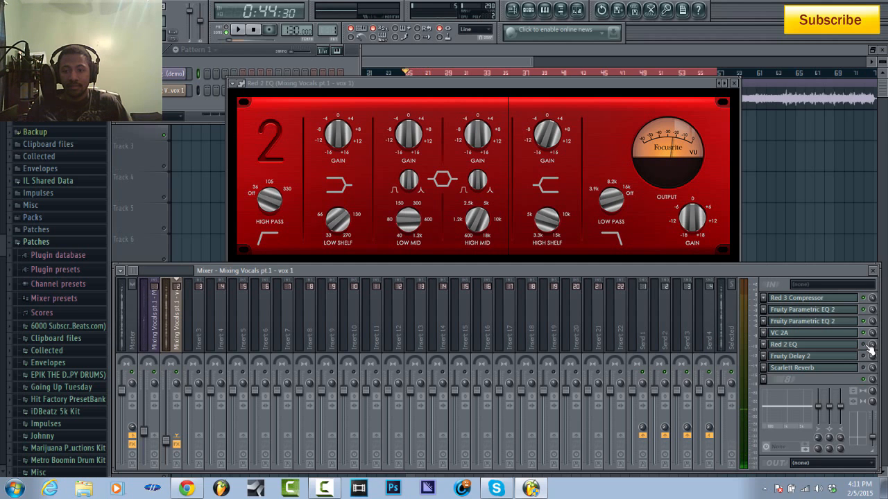
{"action": "key", "text": "space"}
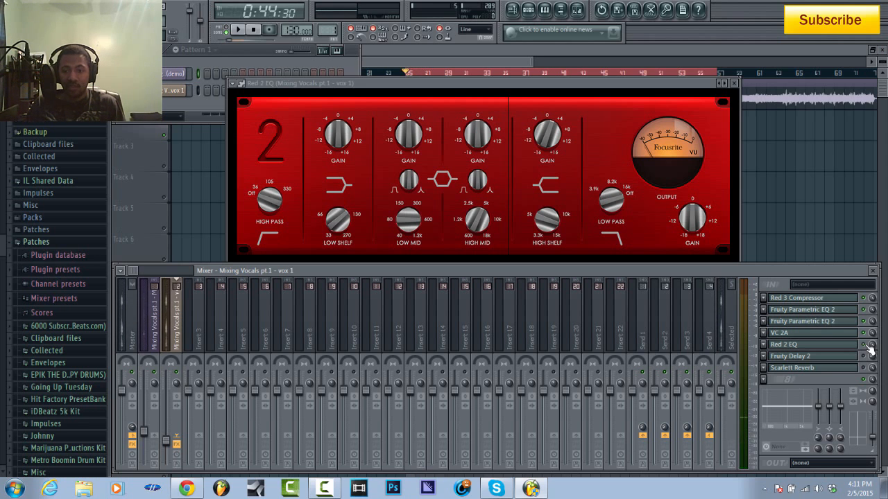
{"action": "key", "text": "space"}
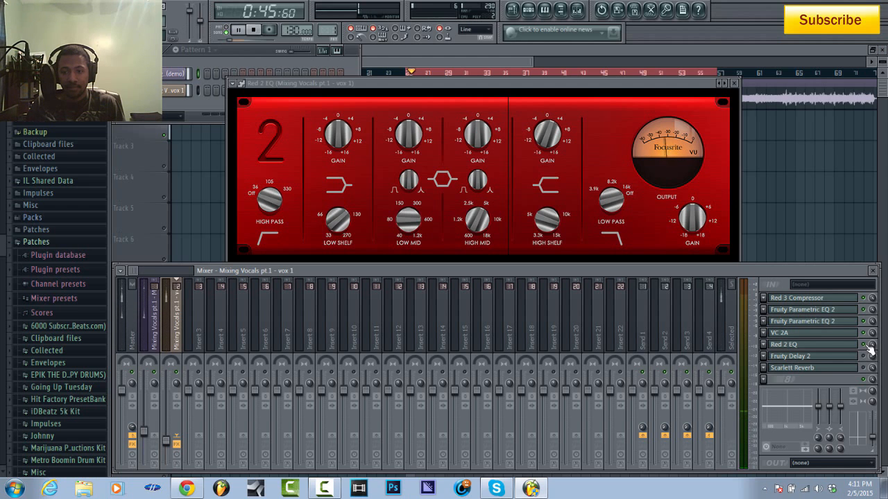
{"action": "key", "text": "space"}
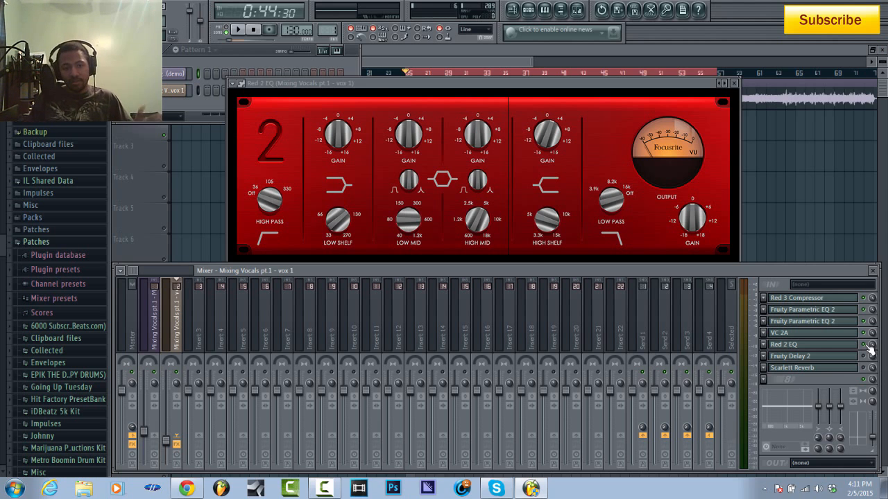
- Close the Red 2 EQ window, and audition the section with the vocal track's whole effects chain bypassed
{"action": "left_click", "coordinate": [734, 83]}
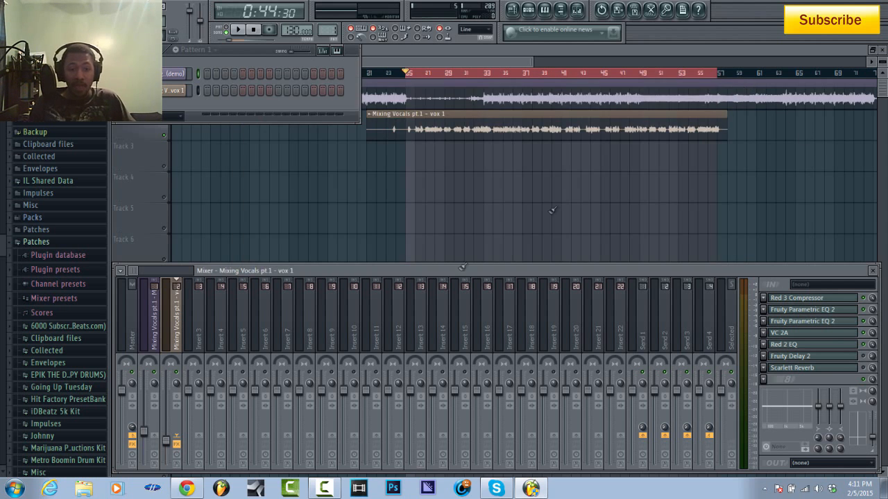
{"action": "left_click", "coordinate": [177, 445]}
{"action": "key", "text": "space"}
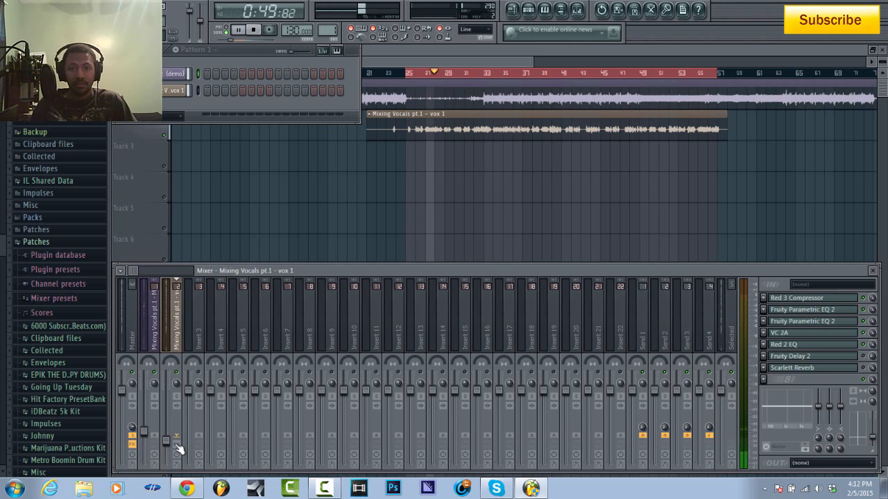
{"action": "key", "text": "space"}
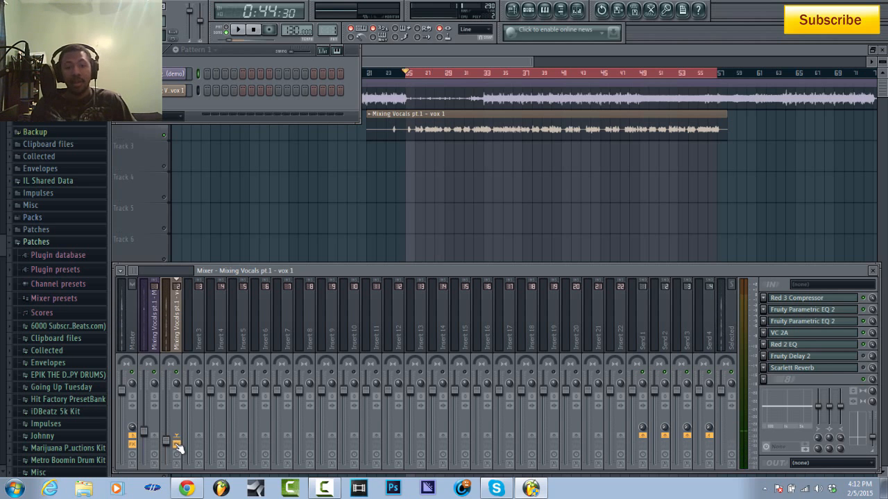
- Play the section with the vocal track's whole effects chain active to compare it with the bypassed sound
{"action": "key", "text": "space"}
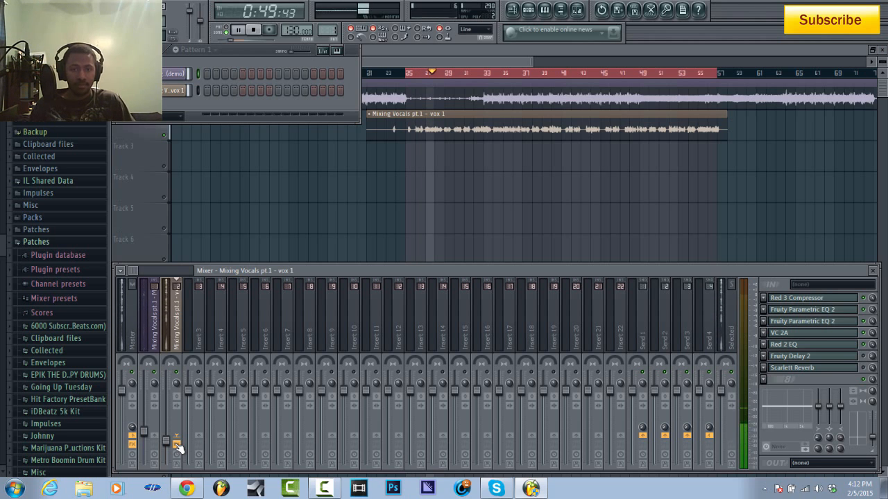
{"action": "key", "text": "space"}
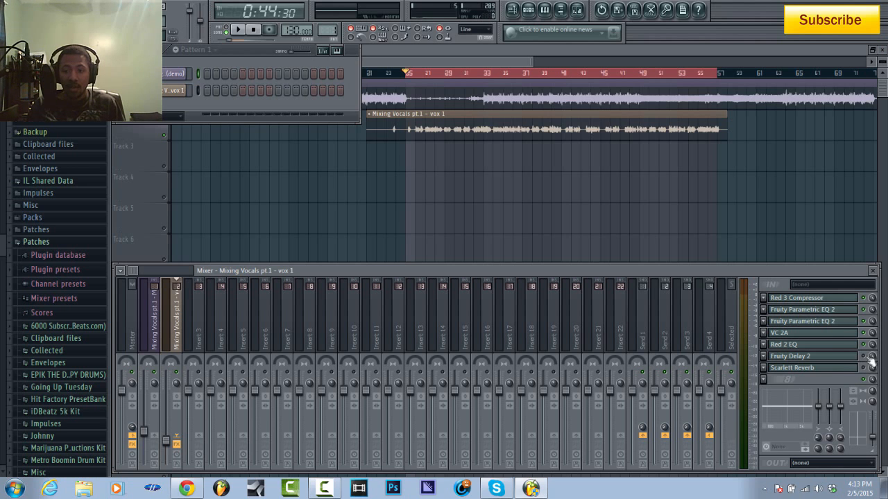
- Open and enable Fruity Delay 2 on the vocal track, load its Default preset and audition the section
{"action": "left_click", "coordinate": [848, 358]}
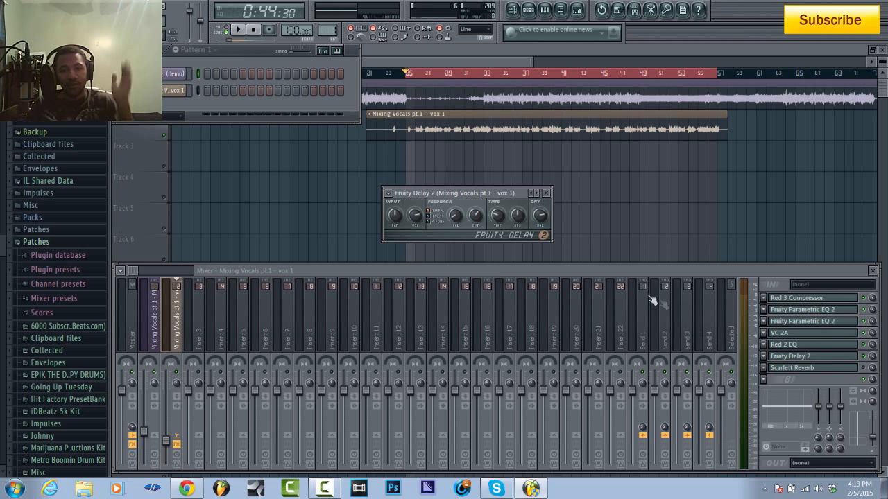
{"action": "left_click_drag", "start_coordinate": [486, 194], "coordinate": [509, 178]}
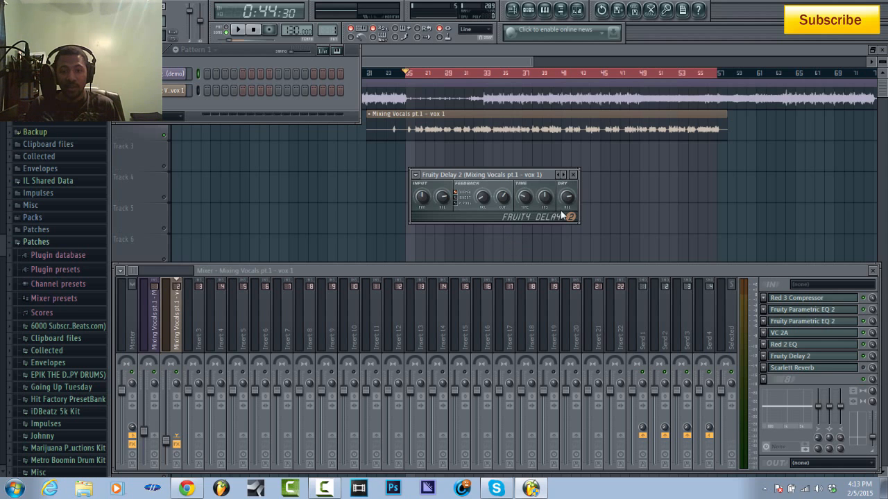
{"action": "right_click", "coordinate": [563, 176]}
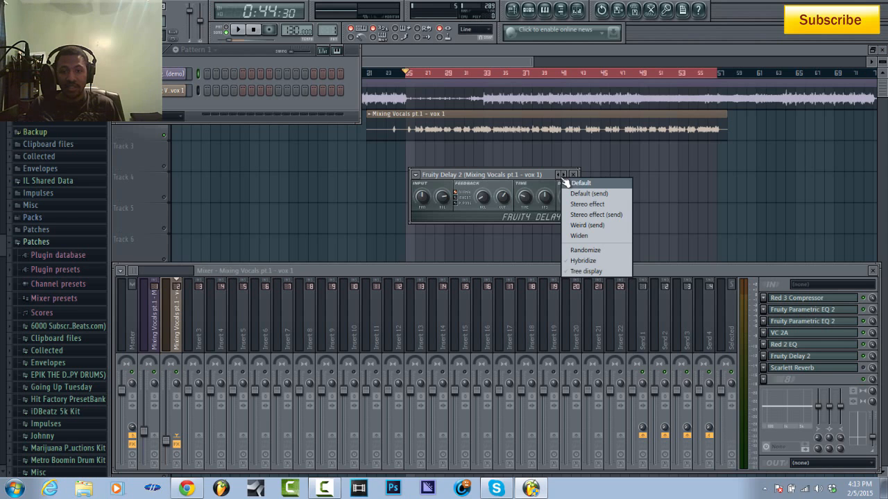
{"action": "left_click", "coordinate": [576, 183]}
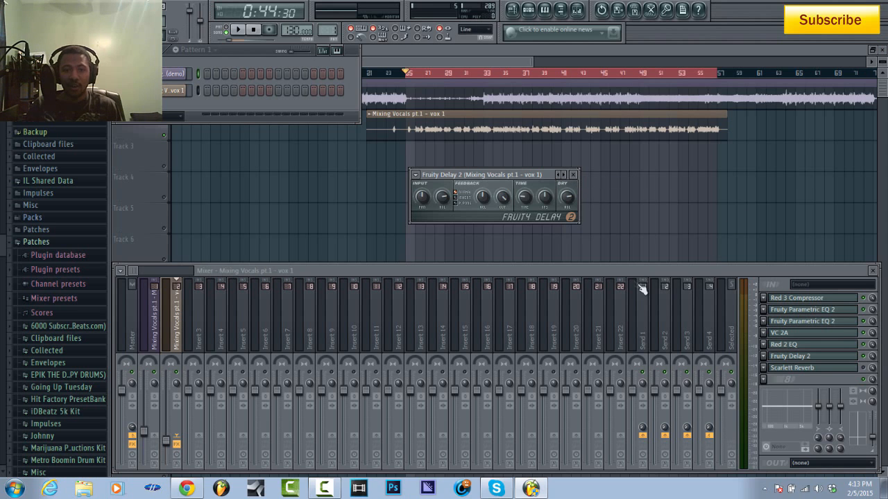
{"action": "key", "text": "space"}
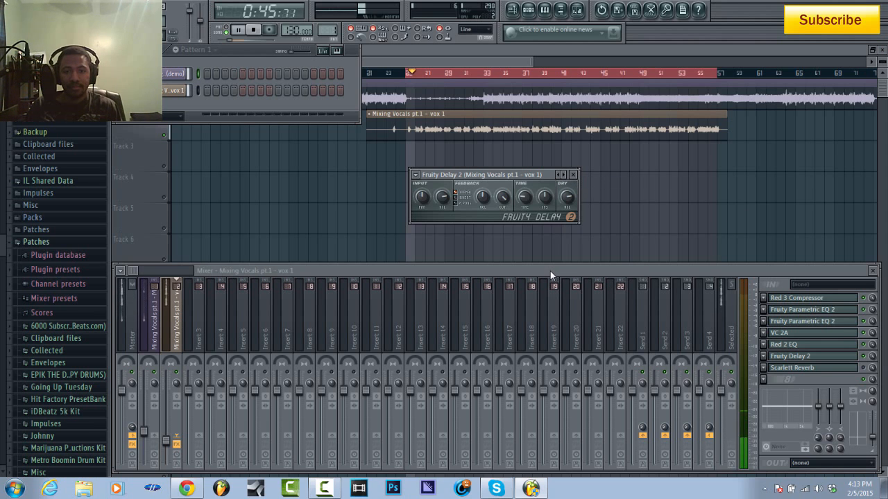
{"action": "key", "text": "space"}
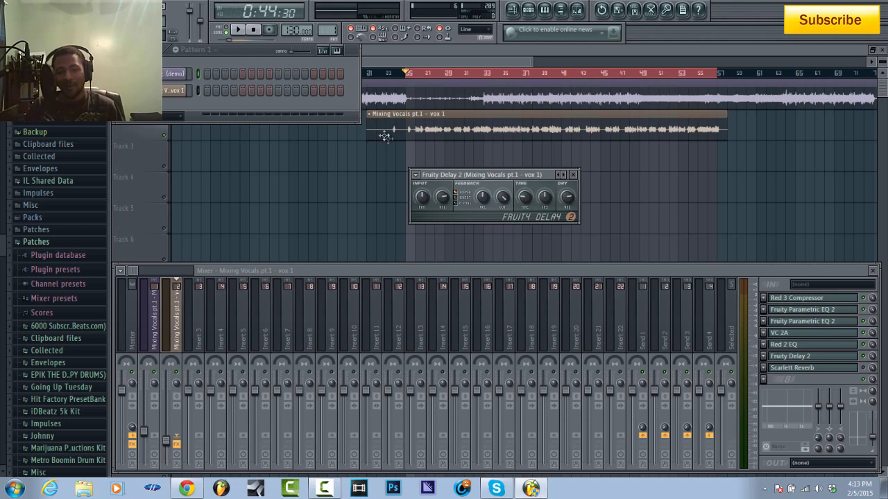
- Set the Fruity Delay 2 delay time to 3 steps and audition the section
{"action": "right_click", "coordinate": [528, 199]}
{"action": "mouse_move", "coordinate": [533, 215]}
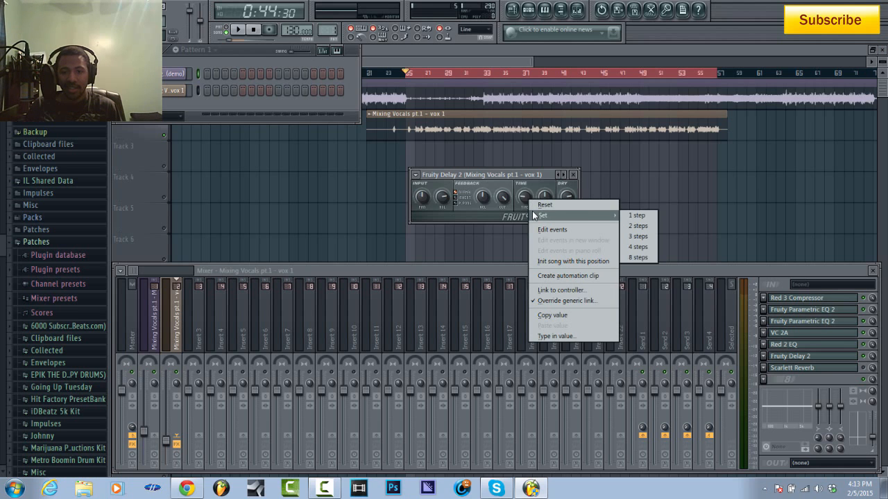
{"action": "left_click", "coordinate": [639, 239]}
{"action": "key", "text": "space"}
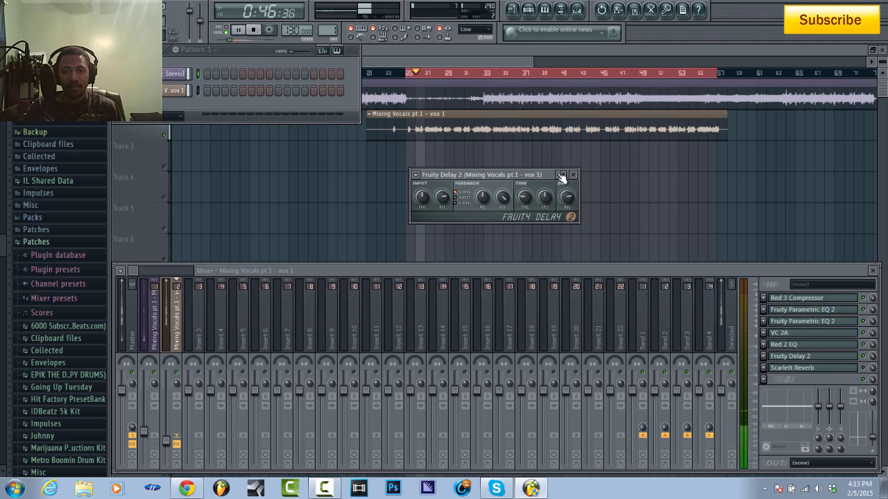
{"action": "key", "text": "space"}
{"action": "left_click", "coordinate": [561, 177]}
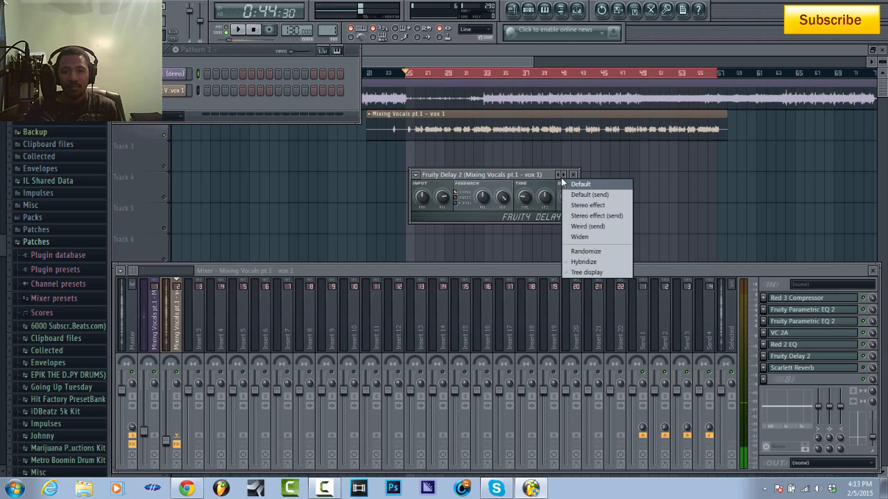
{"action": "left_click", "coordinate": [530, 204]}
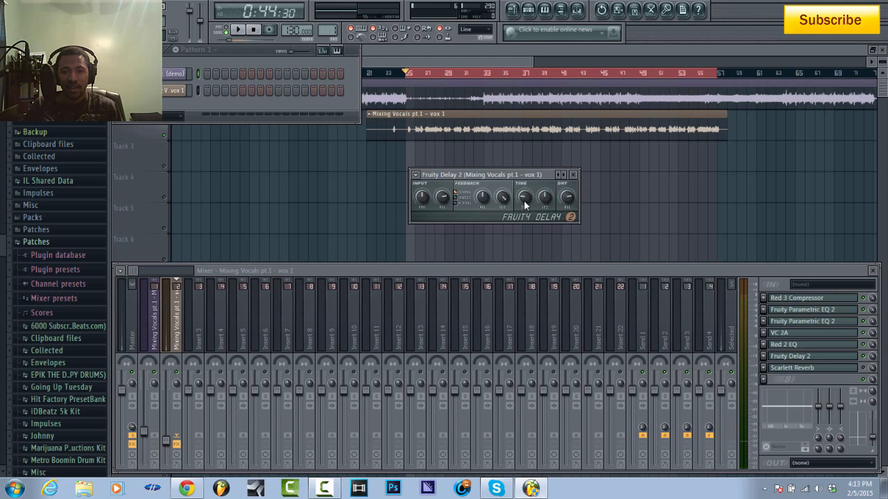
- Set the delay time to 4 steps and lower the feedback volume, playing the section to judge the echoes
{"action": "right_click", "coordinate": [523, 200]}
{"action": "mouse_move", "coordinate": [547, 213]}
{"action": "left_click", "coordinate": [641, 245]}
{"action": "key", "text": "space"}
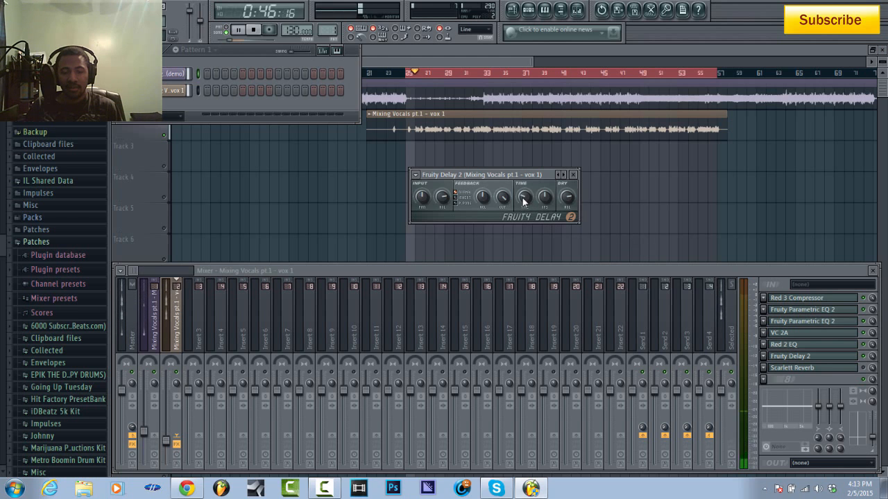
{"action": "key", "text": "space"}
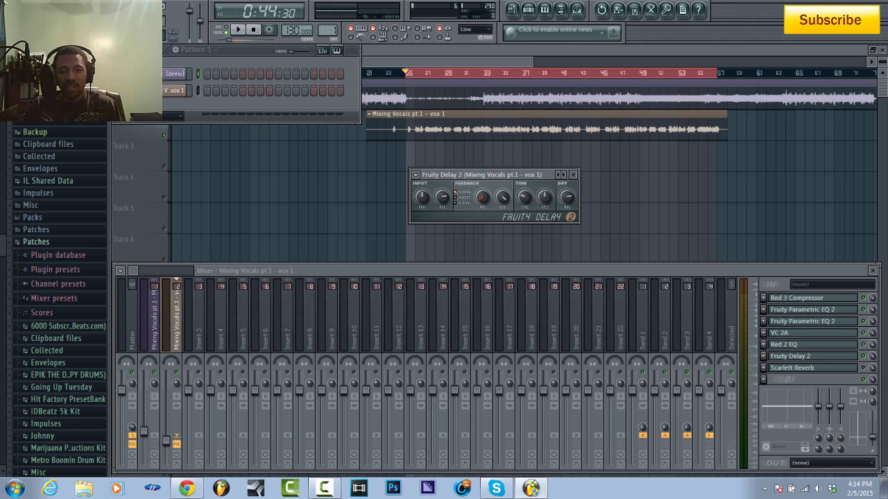
{"action": "key", "text": "space"}
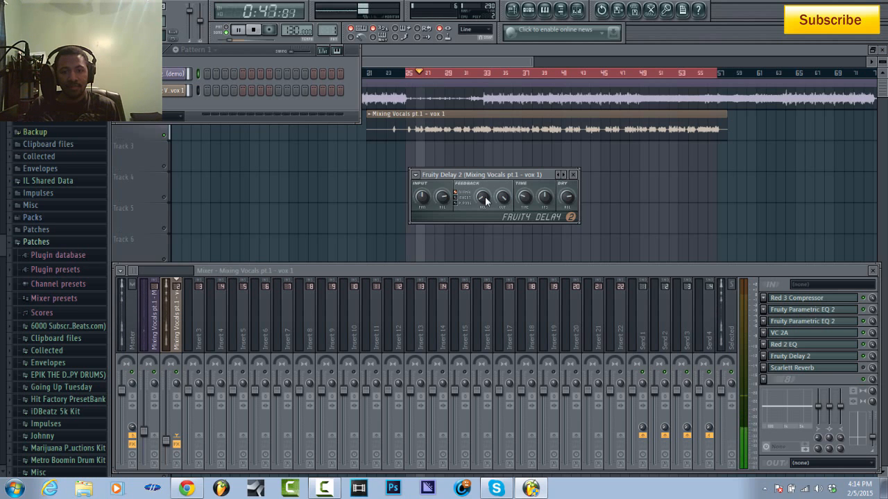
{"action": "key", "text": "space"}
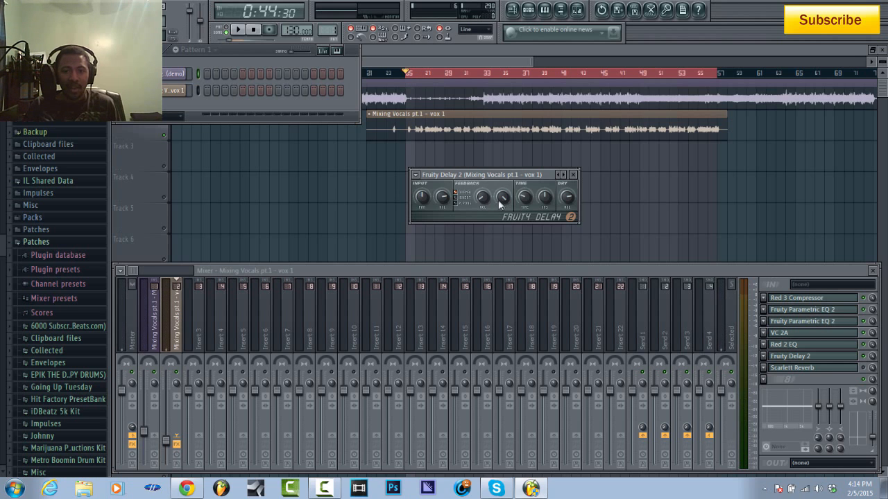
- Lower the delay's feedback cutoff to around the middle of its range and fine-tune it while playing the section
{"action": "left_click_drag", "start_coordinate": [501, 200], "coordinate": [501, 200]}
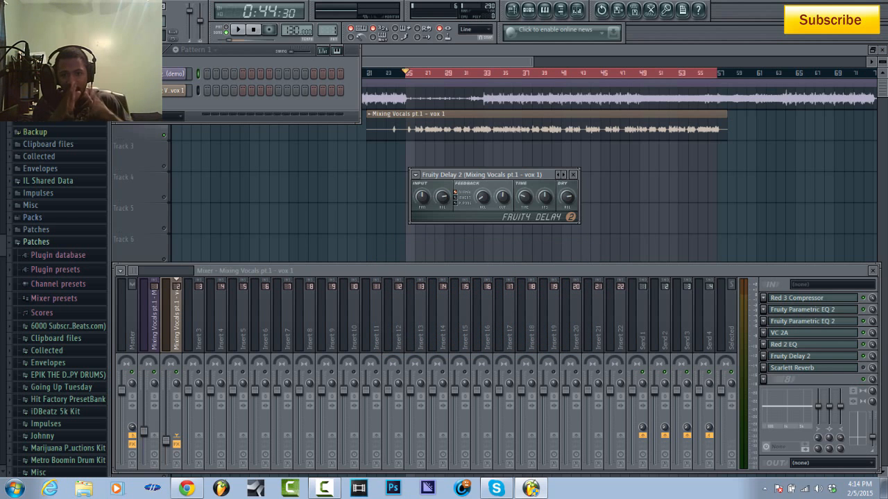
{"action": "key", "text": "space"}
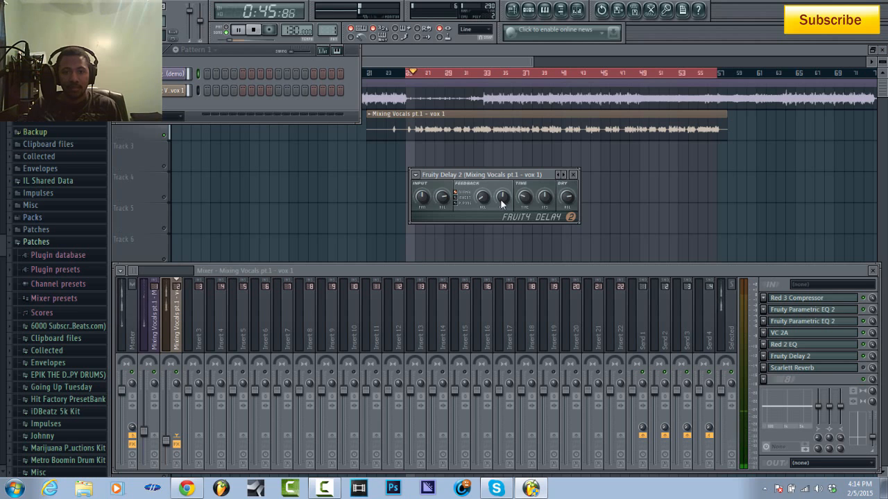
{"action": "left_click_drag", "start_coordinate": [500, 199], "coordinate": [500, 189]}
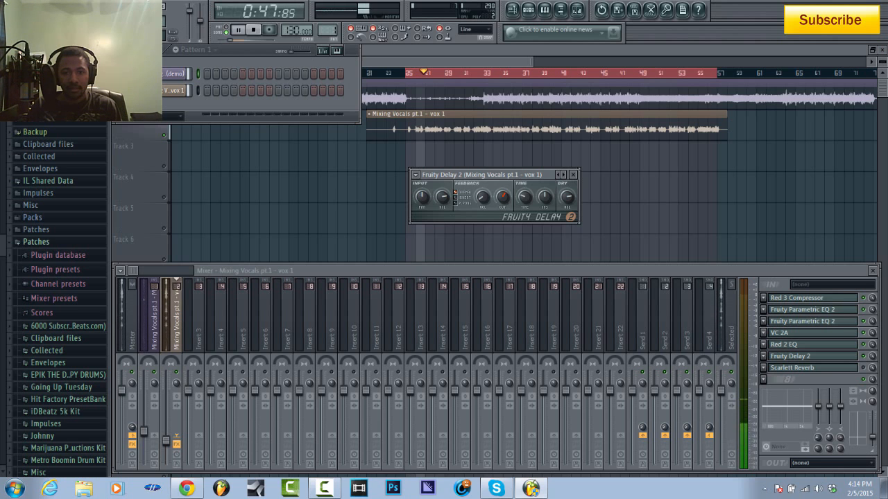
{"action": "key", "text": "space"}
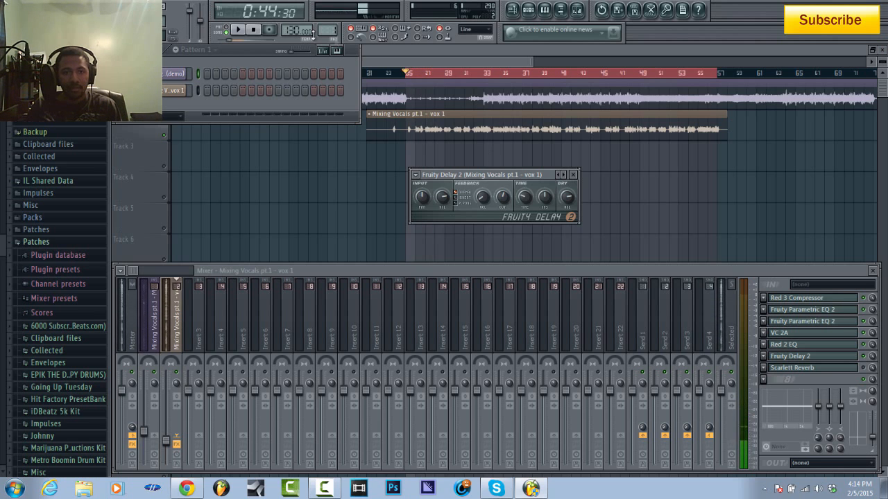
{"action": "left_click", "coordinate": [254, 33]}
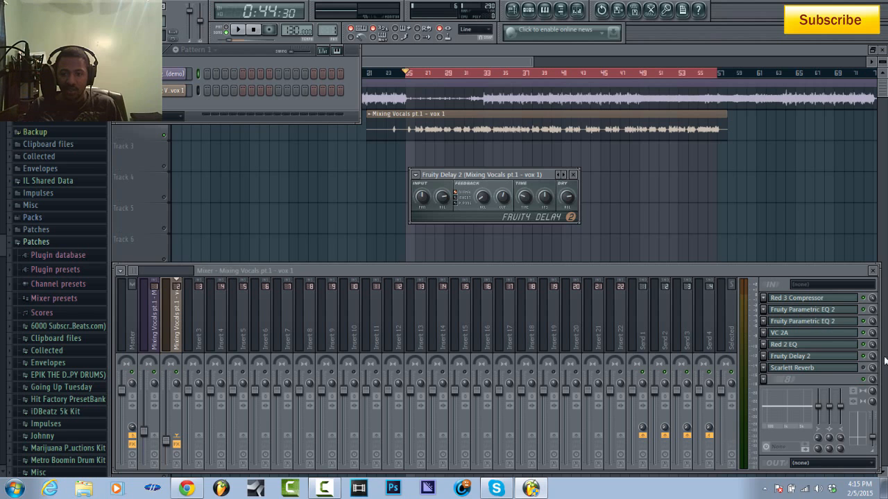
- Adjust the Fruity Delay 2 mix level in the vocal track's effects chain and audition the section
{"action": "left_click_drag", "start_coordinate": [873, 356], "coordinate": [872, 357]}
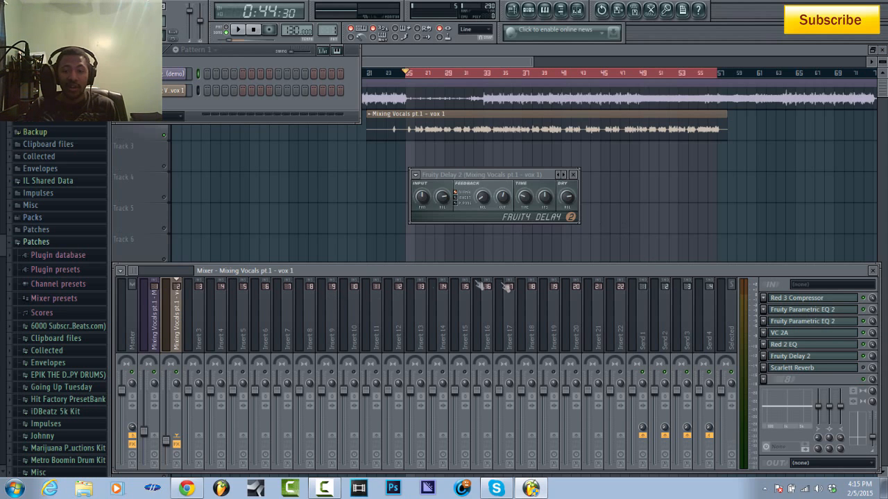
{"action": "key", "text": "space"}
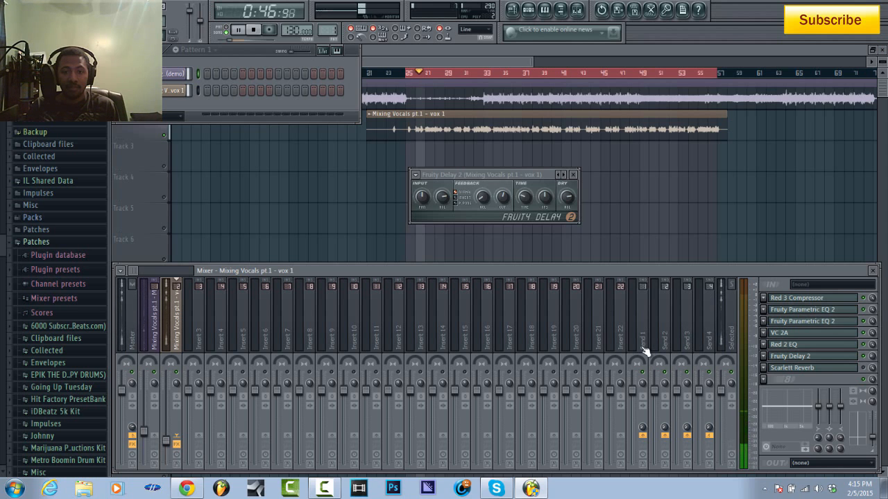
{"action": "left_click", "coordinate": [254, 30]}
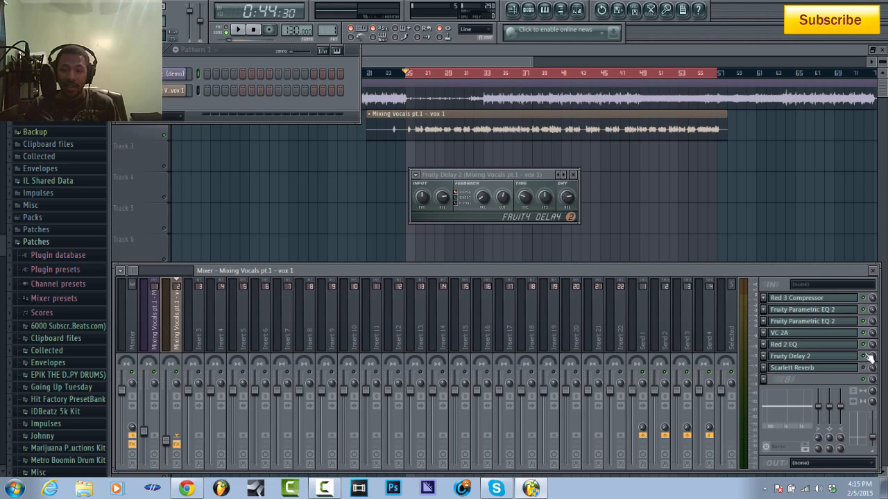
- Play the section repeatedly with Fruity Delay 2 bypassed and re-enabled to compare the vocal
{"action": "key", "text": "space"}
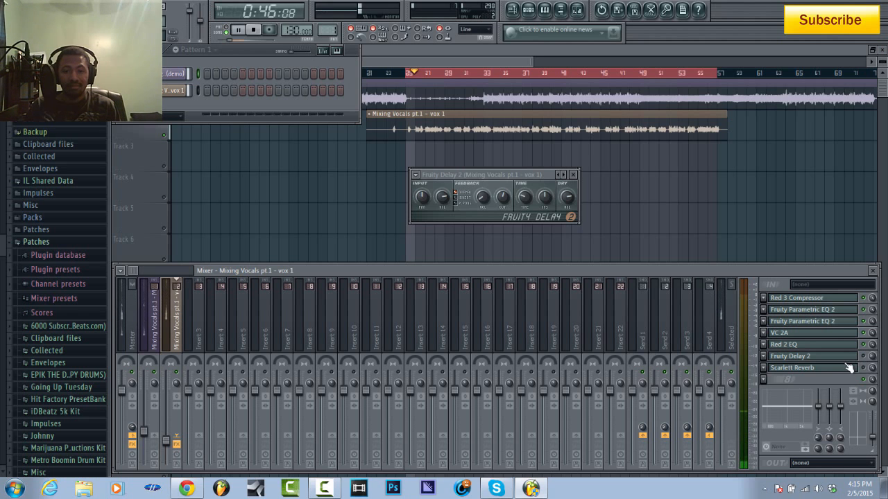
{"action": "scroll", "coordinate": [849, 367], "scroll_direction": "down", "scroll_amount": 1}
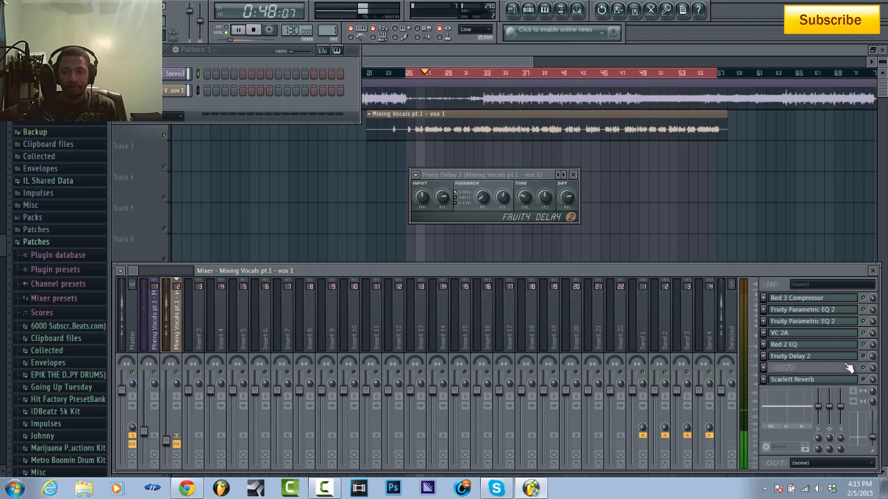
{"action": "key", "text": "space"}
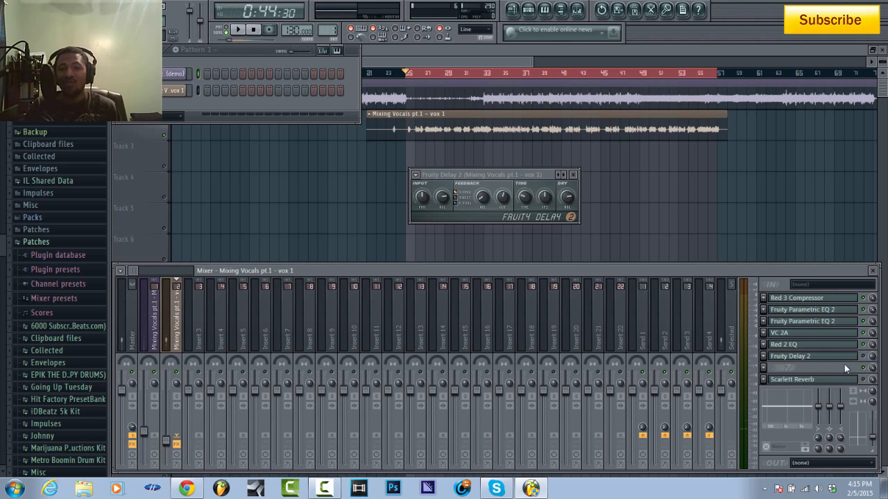
{"action": "key", "text": "space"}
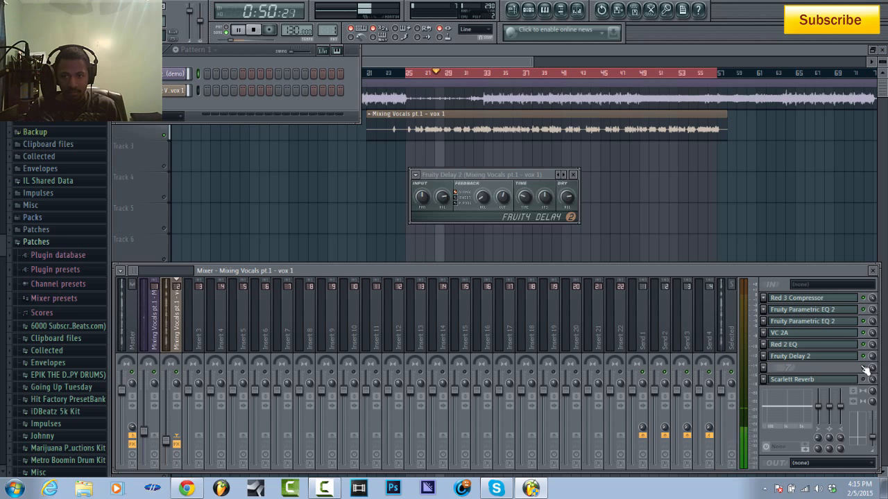
{"action": "key", "text": "space"}
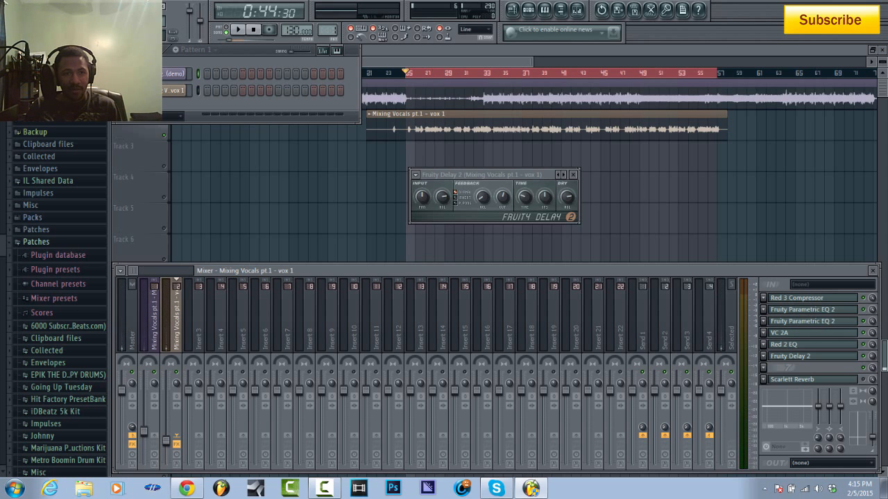
{"action": "key", "text": "space"}
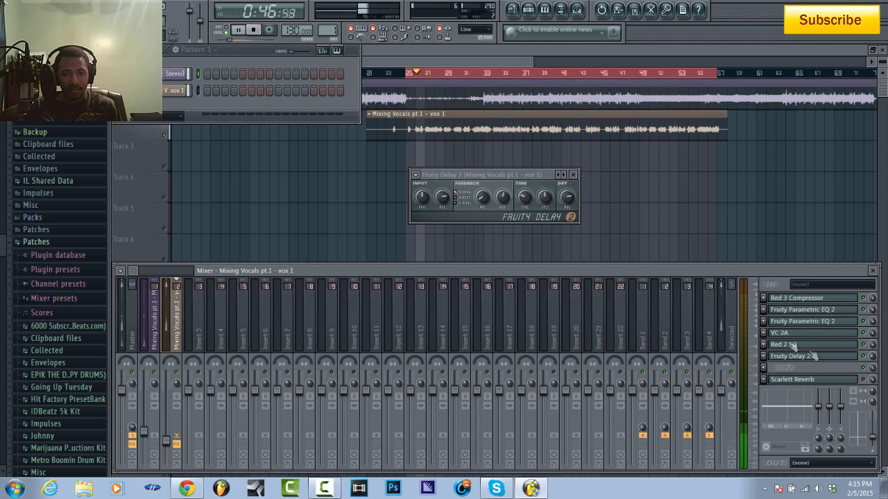
{"action": "key", "text": "space"}
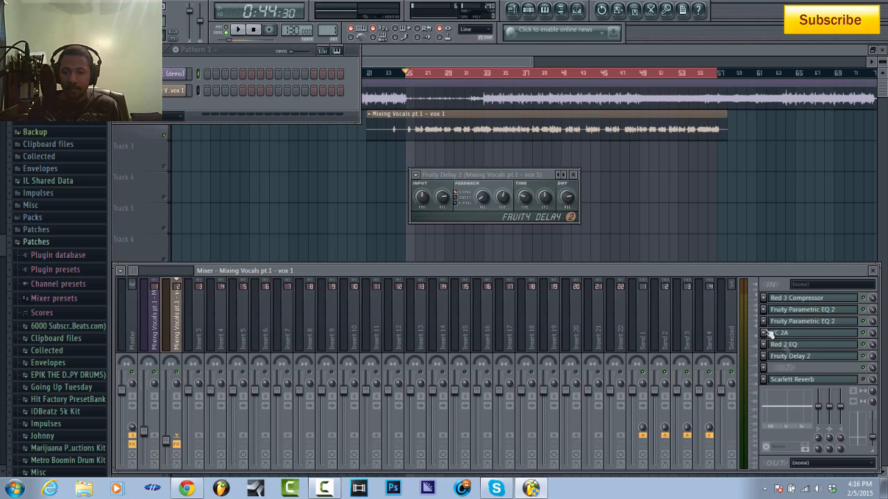
- Move the Scarlett Reverb up one slot, directly below Fruity Delay 2 in the vocal track's effects chain
{"action": "left_click", "coordinate": [763, 382]}
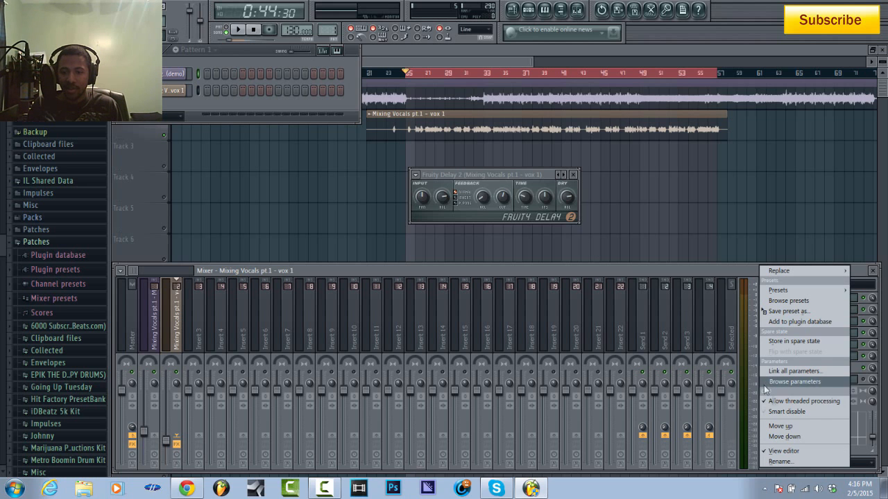
{"action": "left_click", "coordinate": [785, 426]}
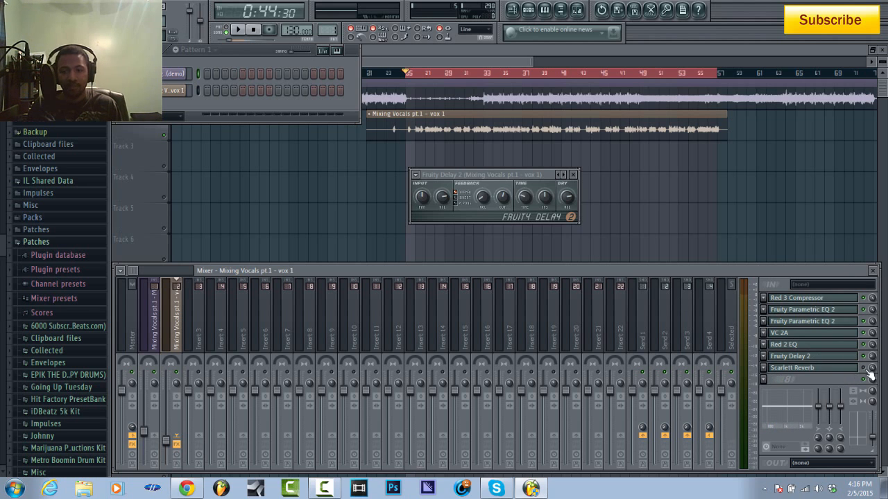
- Open and enable the Scarlett Reverb on the vocal track, and set its Mix to 90% wet
{"action": "left_click", "coordinate": [798, 368]}
{"action": "mouse_move", "coordinate": [557, 124]}
{"action": "left_mouse_down"}
{"action": "mouse_move", "coordinate": [620, 108]}
{"action": "mouse_move", "coordinate": [572, 129]}
{"action": "left_mouse_up"}
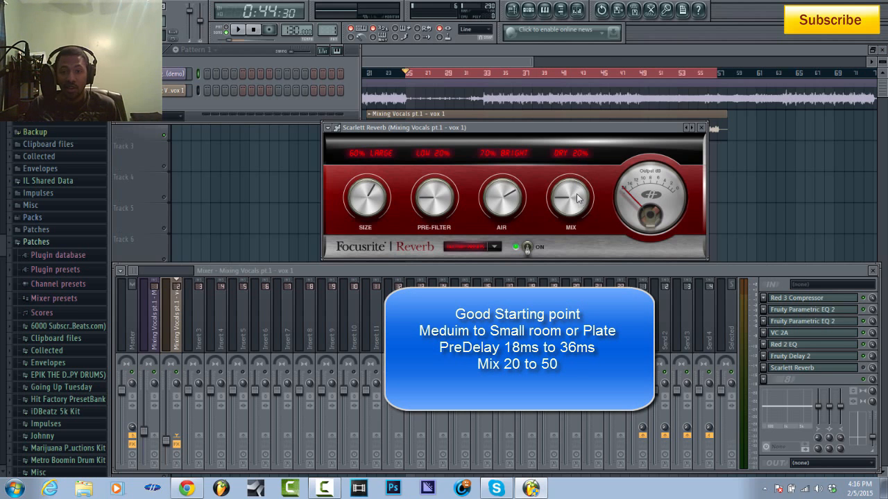
{"action": "left_click_drag", "start_coordinate": [578, 199], "coordinate": [608, 62]}
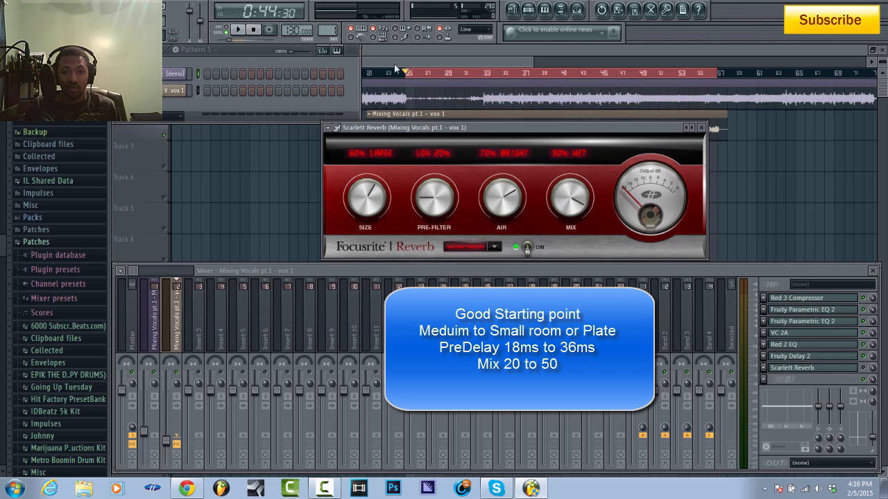
- Lower the Scarlett Reverb's Mix to DRY 21% and audition the selected section before and after the change
{"action": "left_click", "coordinate": [238, 30]}
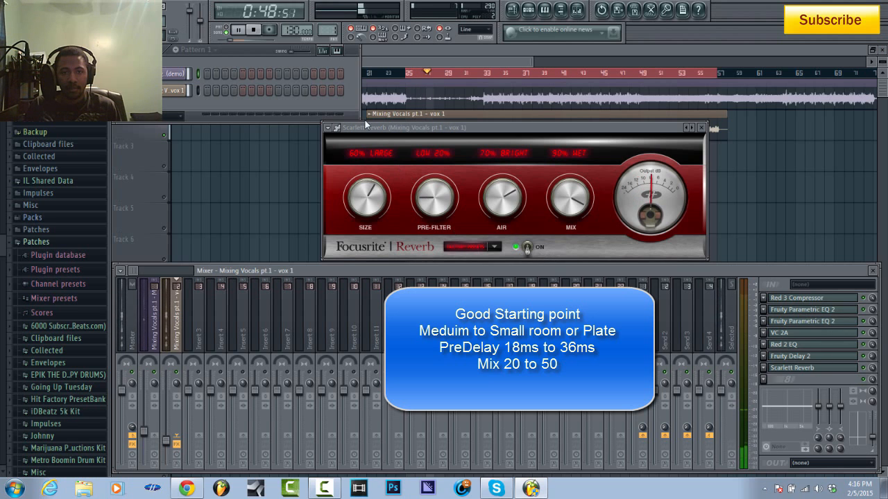
{"action": "left_click", "coordinate": [254, 30]}
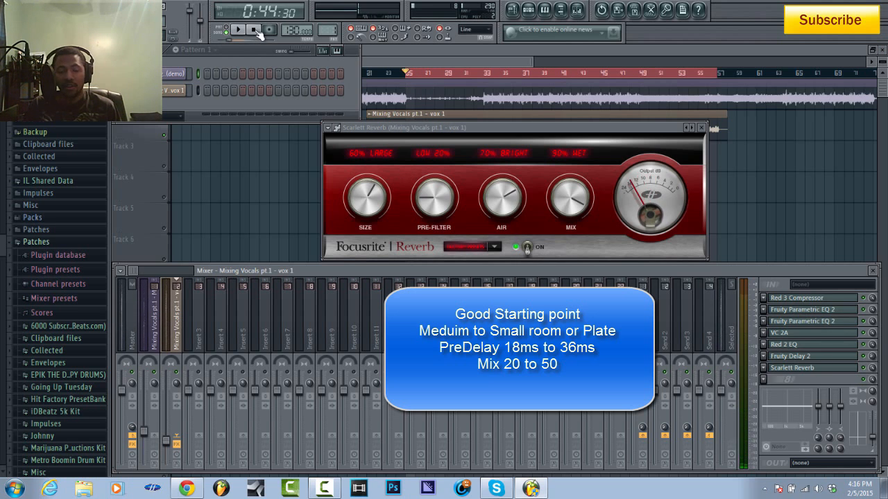
{"action": "left_click_drag", "start_coordinate": [571, 190], "coordinate": [577, 241]}
{"action": "left_click", "coordinate": [238, 29]}
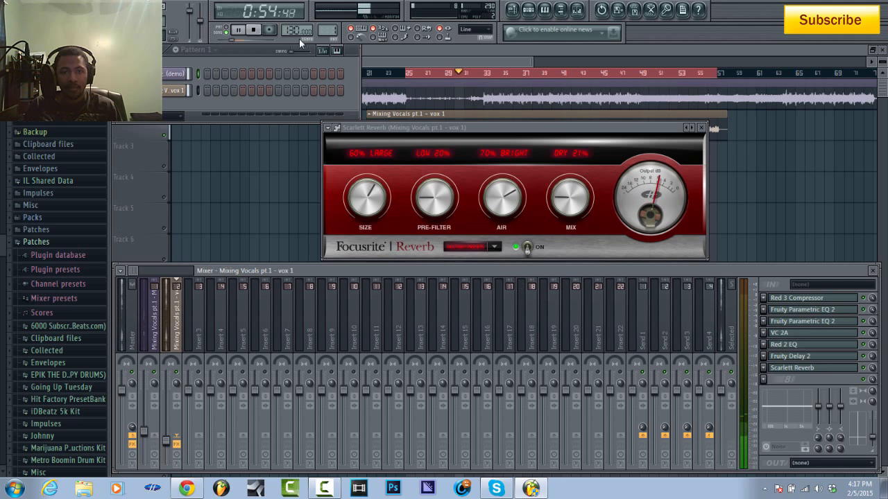
{"action": "left_click", "coordinate": [253, 29]}
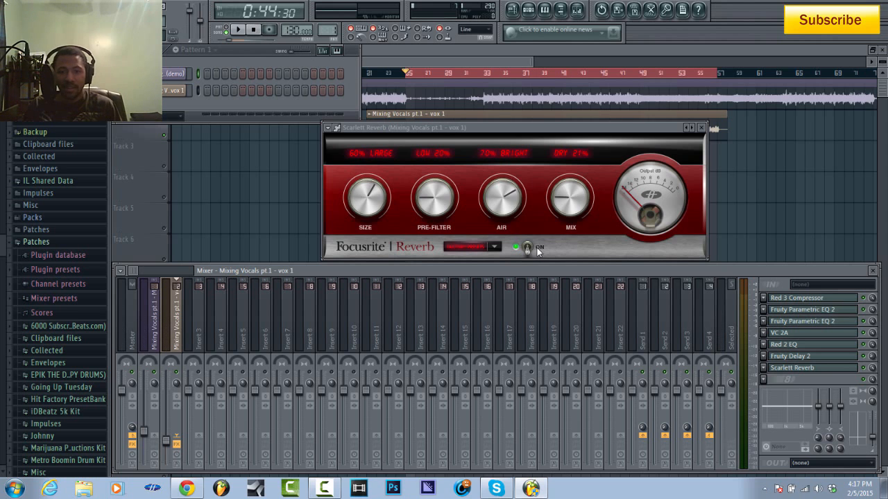
{"action": "key", "text": "space"}
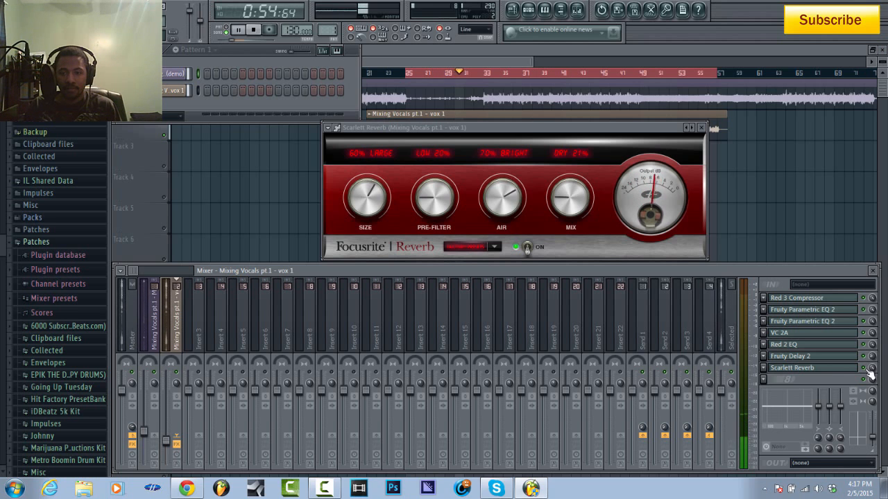
{"action": "key", "text": "space"}
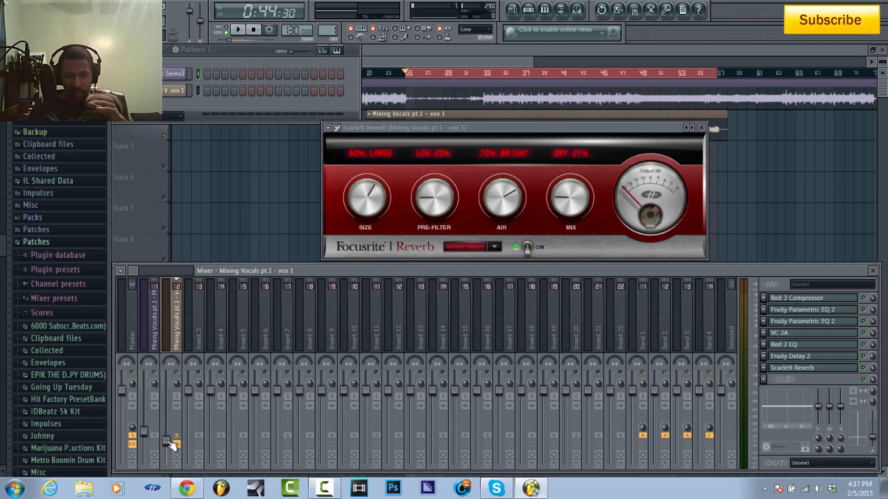
- Fine-tune the vocal track's volume fader and audition the section with the track's effects chain bypassed and re-enabled
{"action": "left_click_drag", "start_coordinate": [170, 444], "coordinate": [170, 440]}
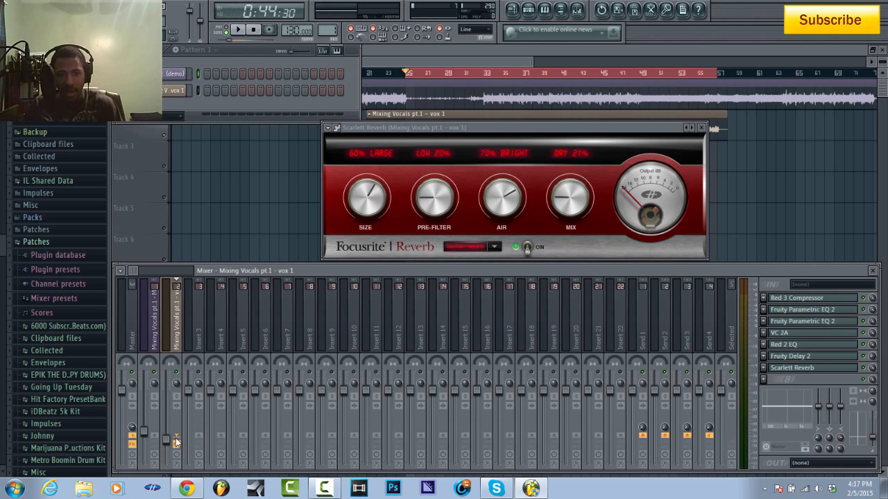
{"action": "key", "text": "space"}
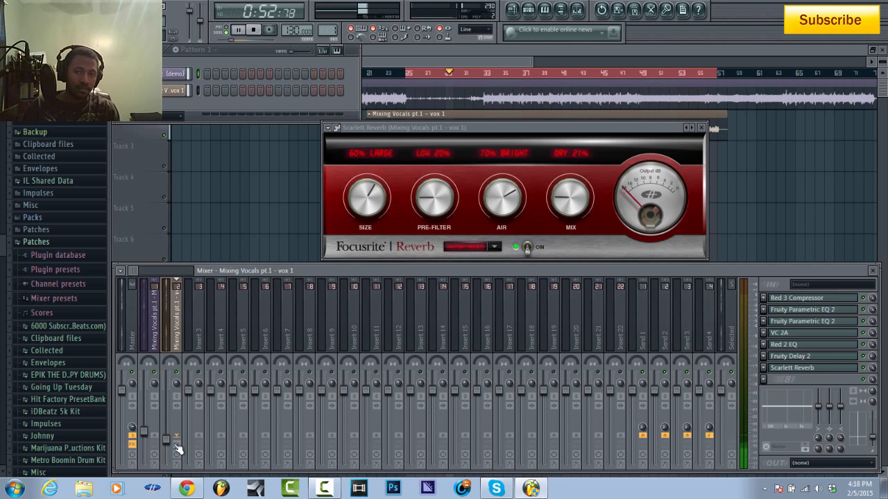
{"action": "key", "text": "space"}
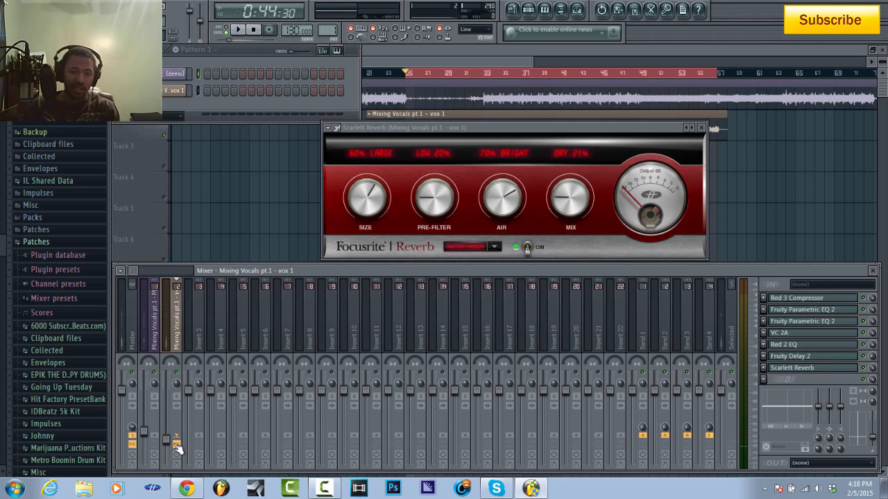
{"action": "key", "text": "space"}
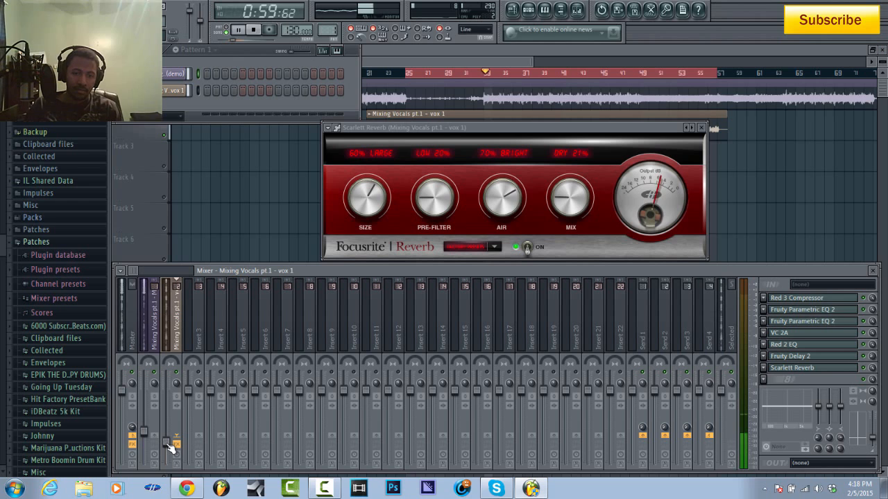
{"action": "left_click", "coordinate": [254, 30]}
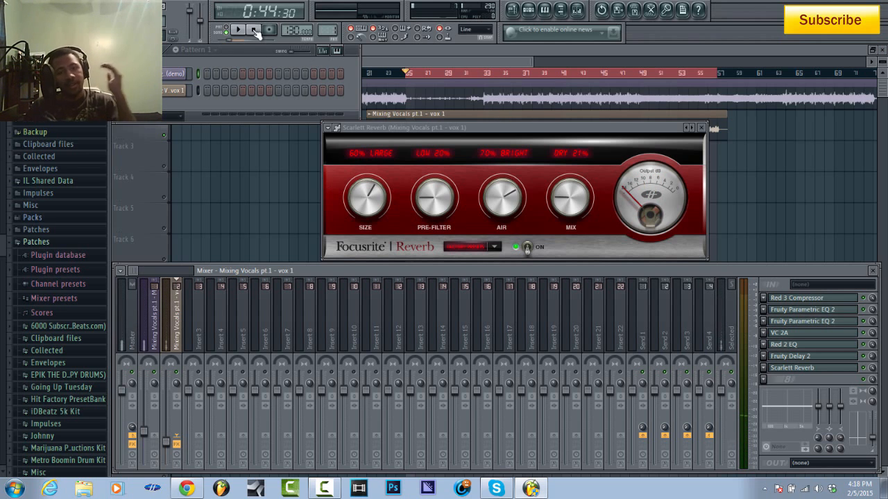